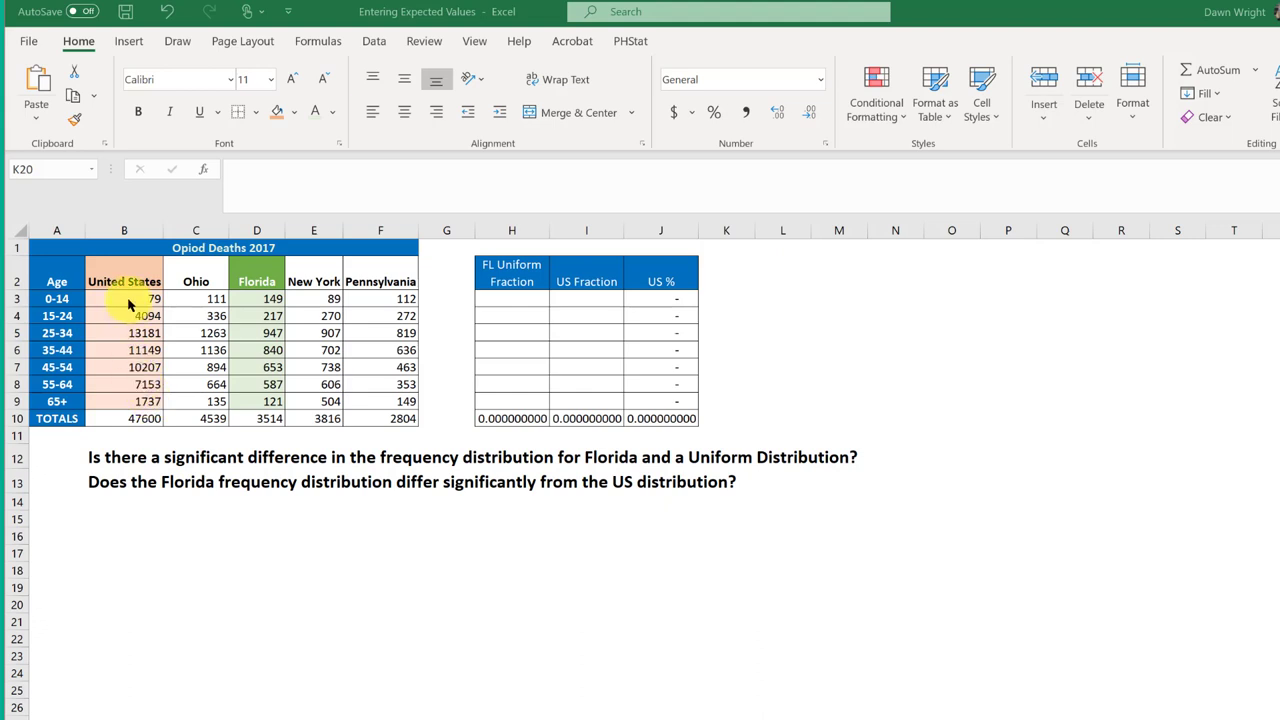
# Step: Enter =1/7 in cell H3 under FL Uniform Fraction and fill it down through H9
pyautogui.click(517, 300)
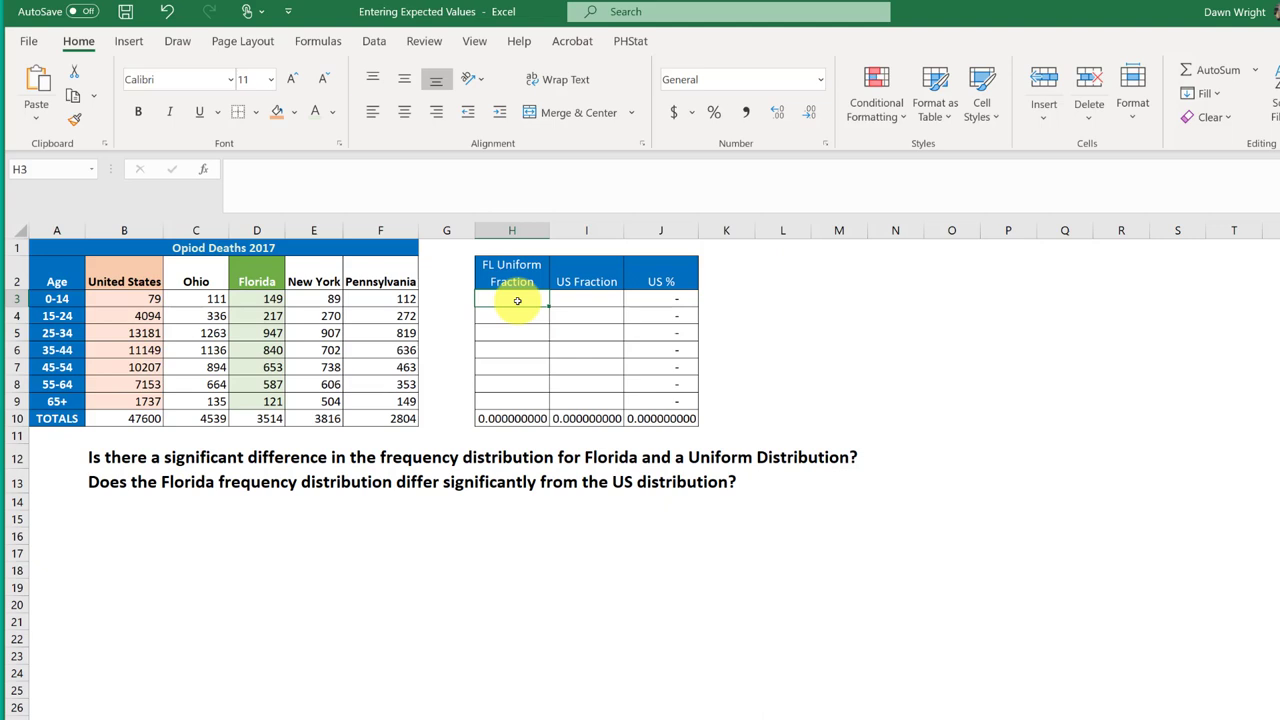
pyautogui.write('=')
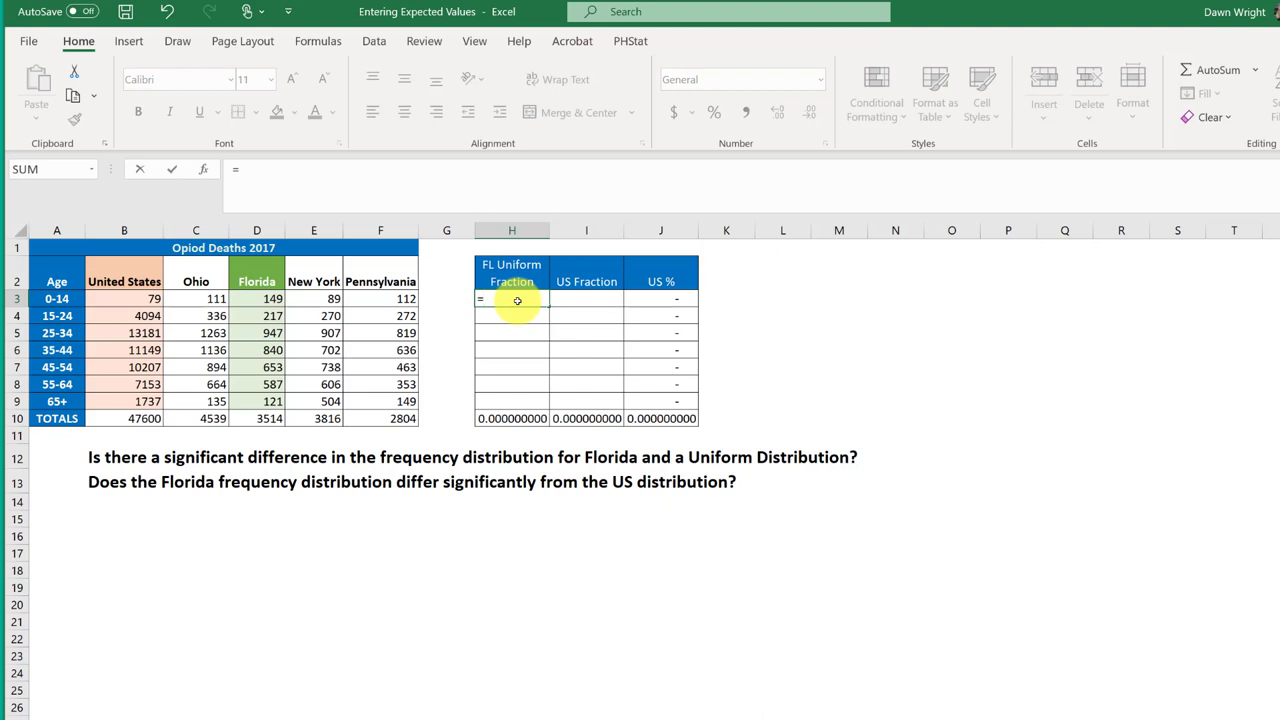
pyautogui.write('1/7')
pyautogui.press('Return')
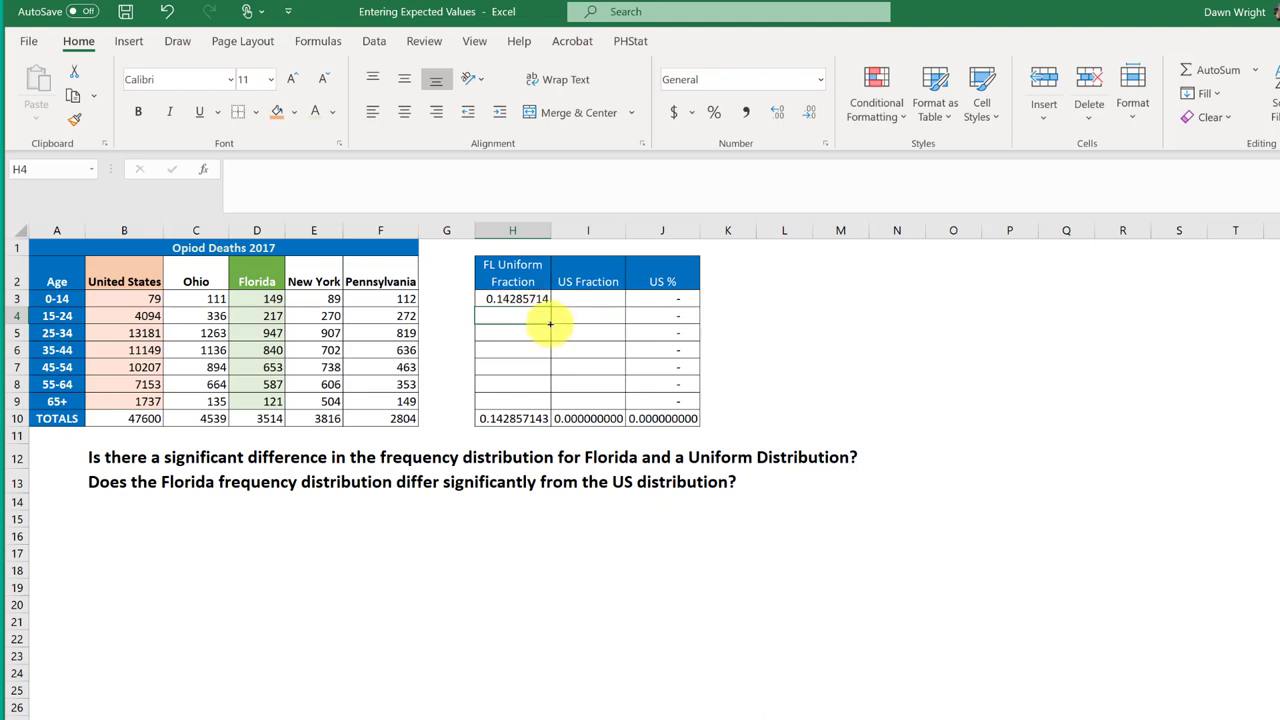
pyautogui.moveTo(550, 324); pyautogui.dragTo(548, 372)
pyautogui.click(540, 299)
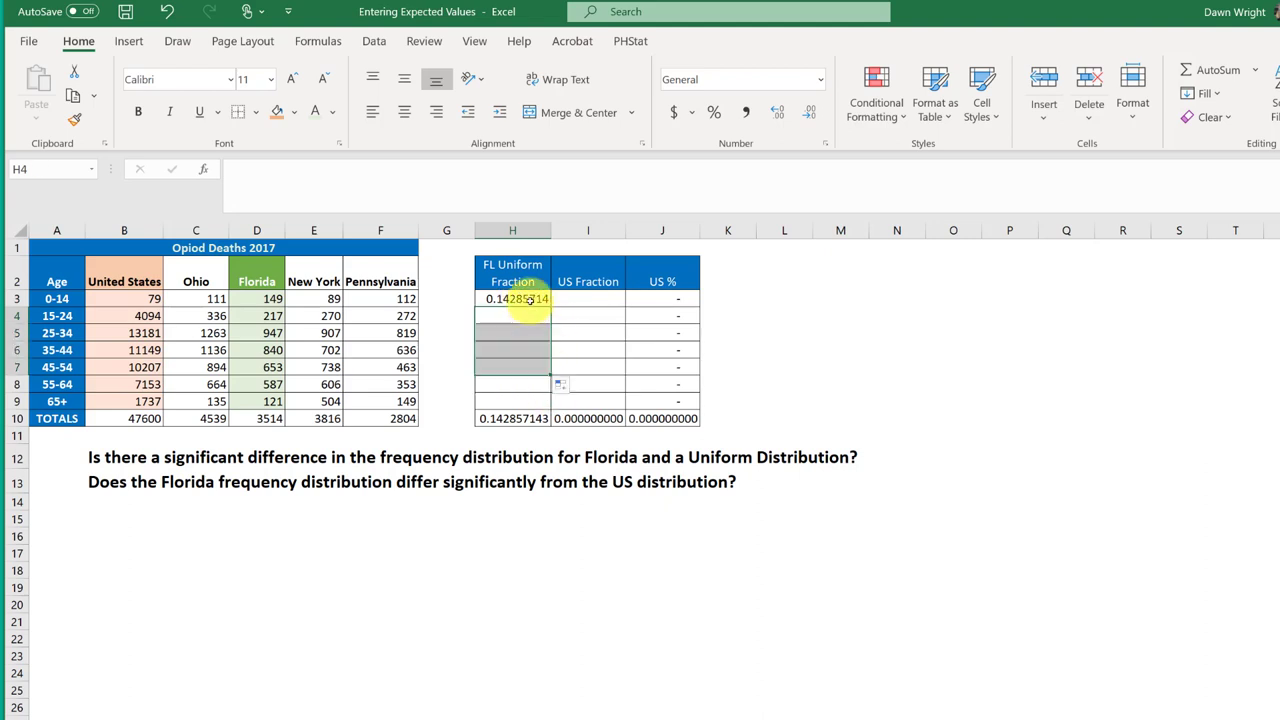
pyautogui.moveTo(548, 310); pyautogui.dragTo(544, 408)
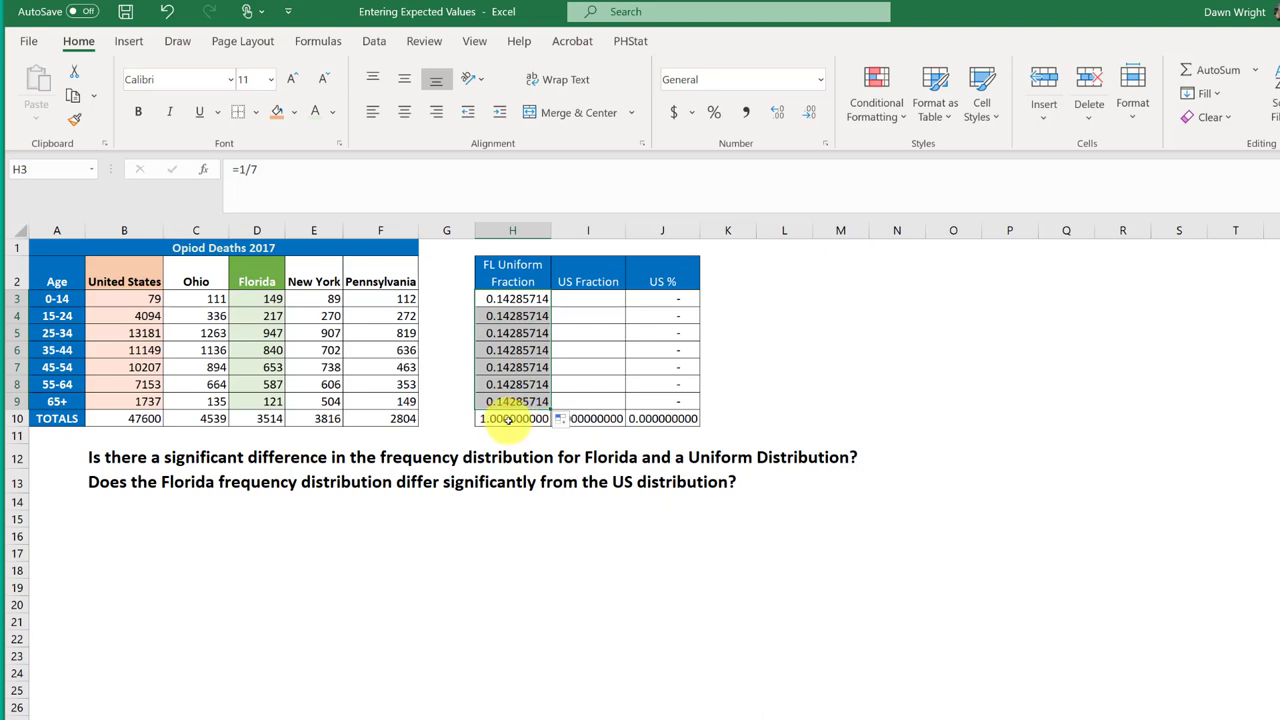
# Step: Enter the US Fraction formula =B3/$B$10 in cell I3, keeping the total as an absolute reference
pyautogui.click(606, 302)
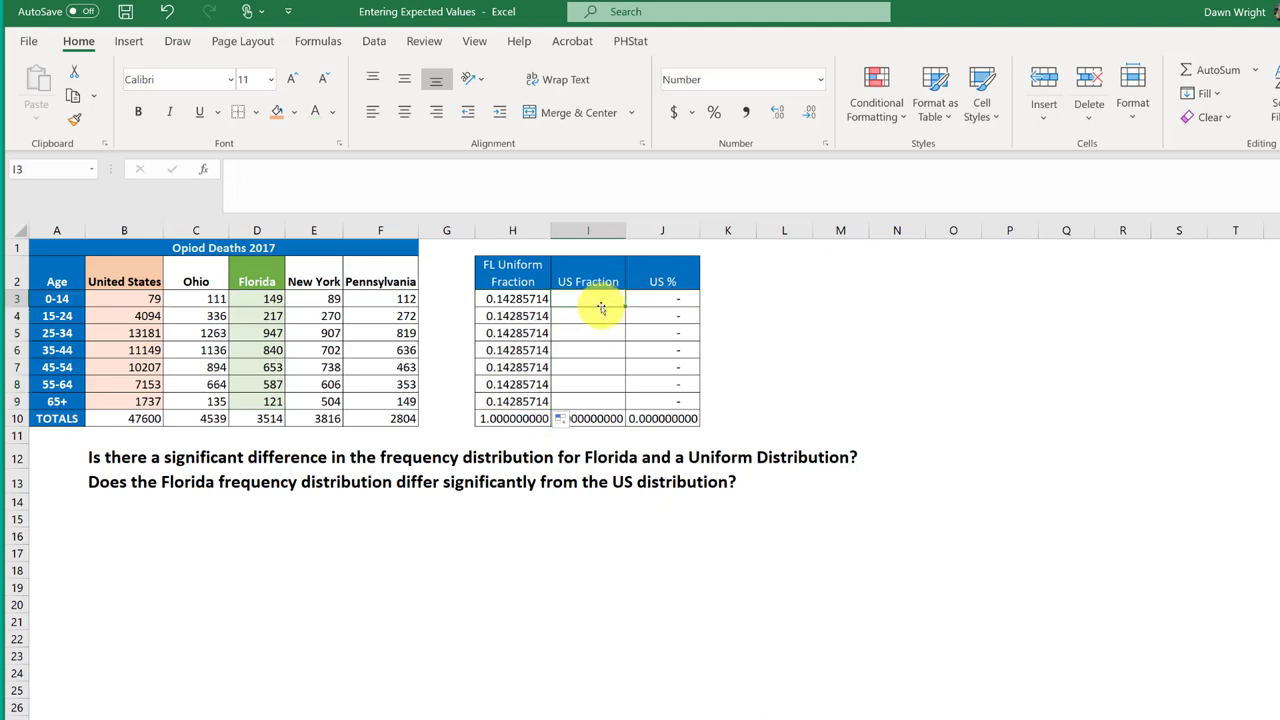
pyautogui.write('=')
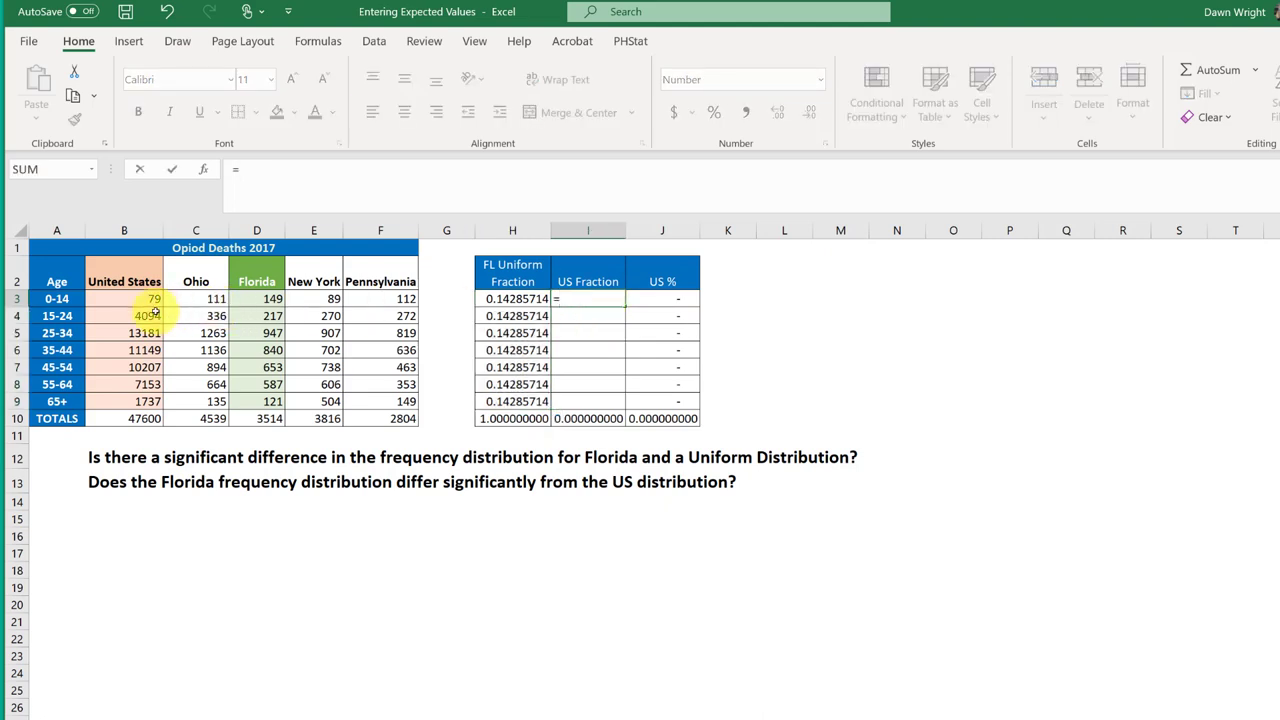
pyautogui.click(139, 299)
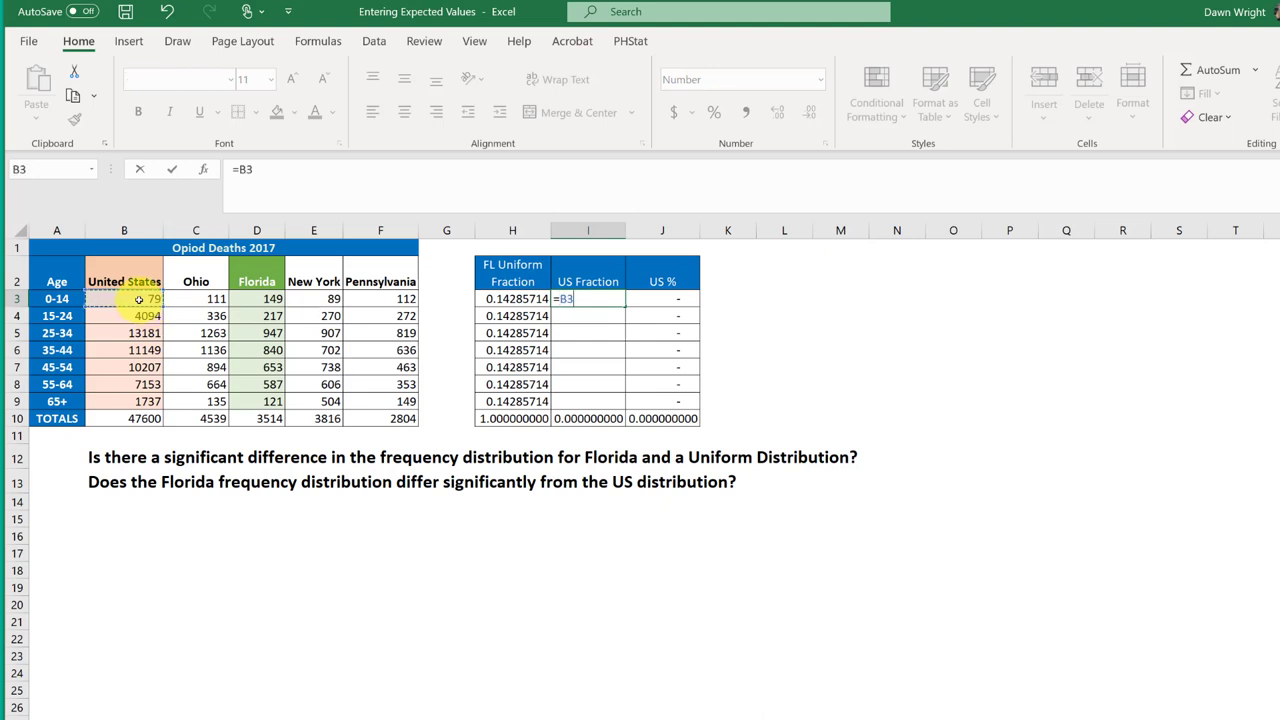
pyautogui.write('/')
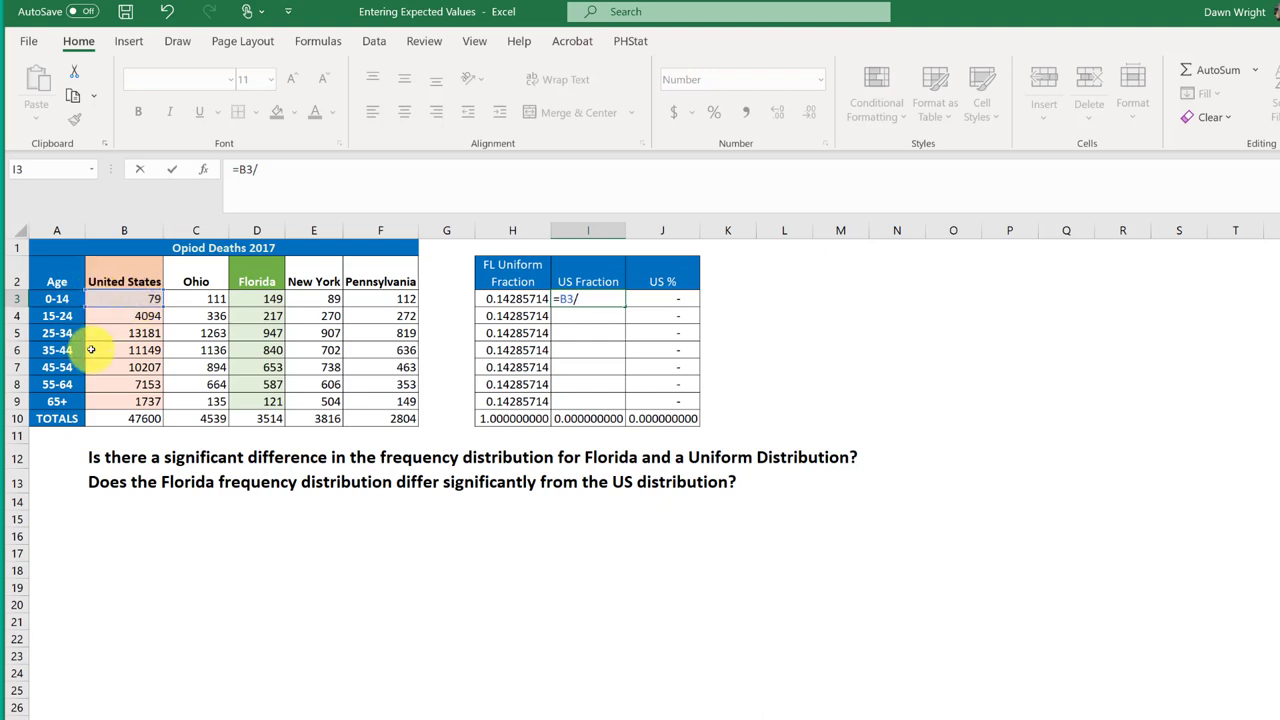
pyautogui.click(133, 418)
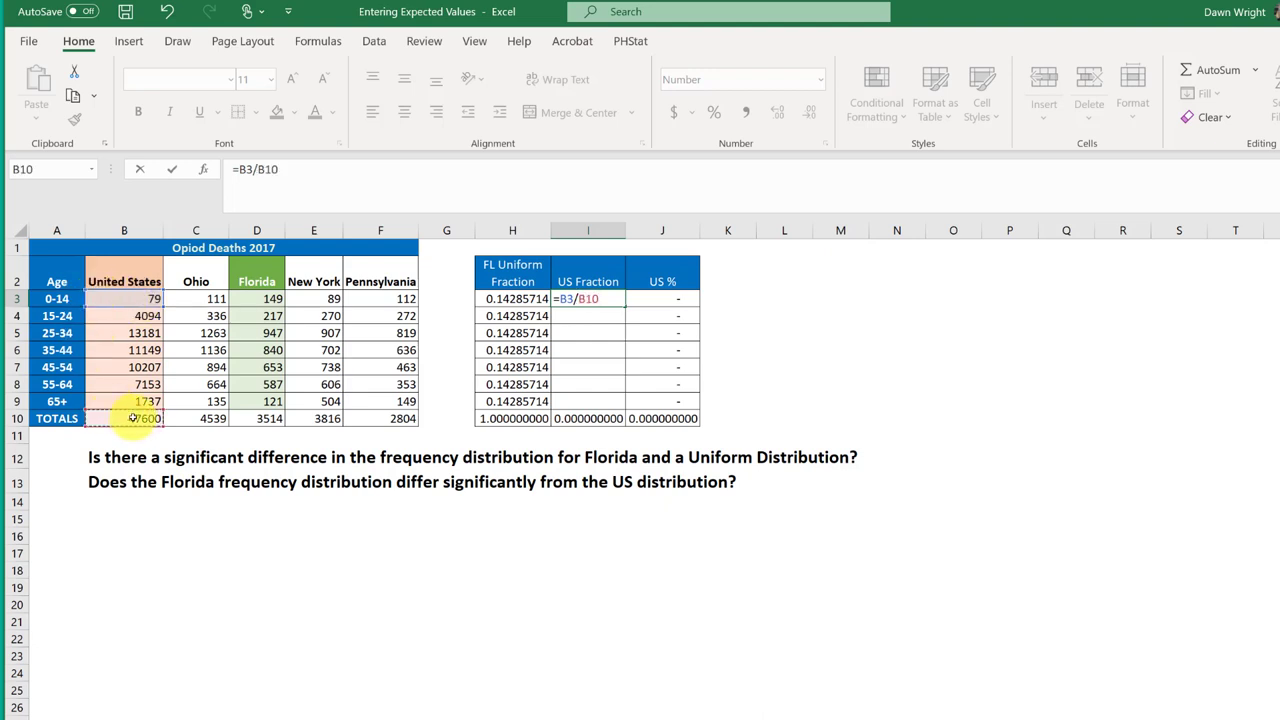
pyautogui.press('F4')
pyautogui.press('Return')
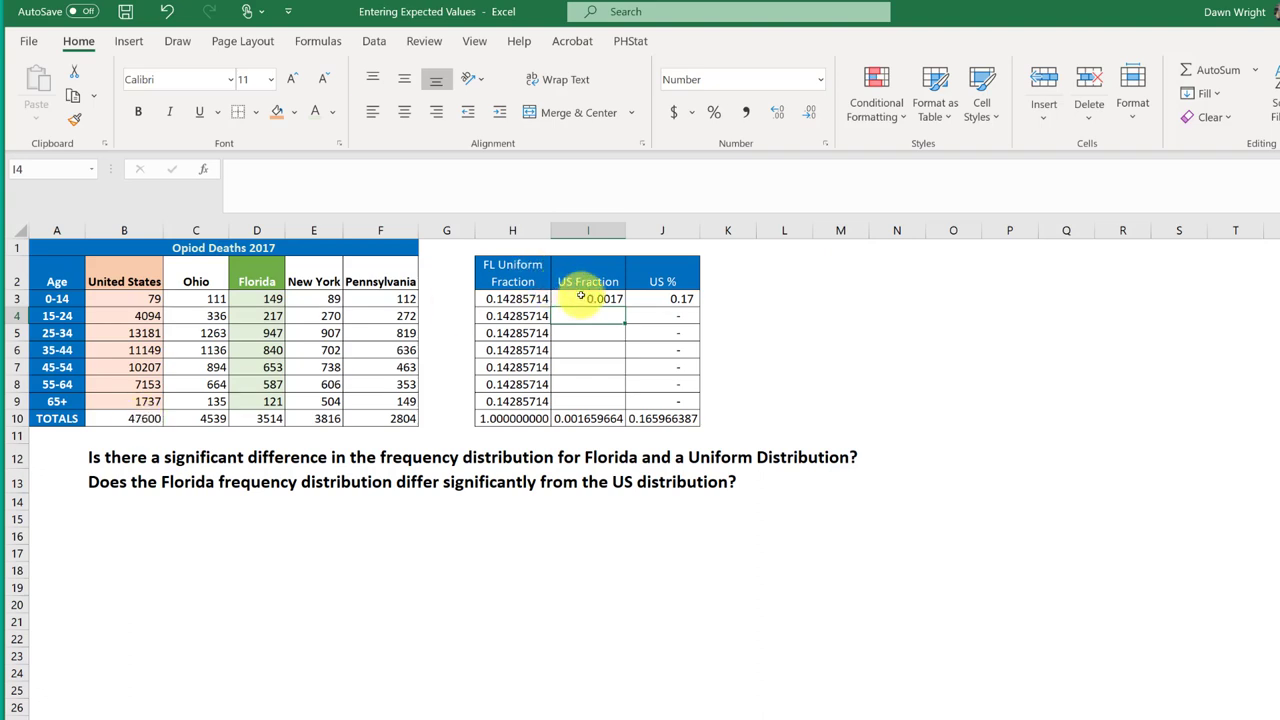
# Step: Fill the US Fraction formula from I3 down through I9 and autofit the width of column J
pyautogui.click(580, 298)
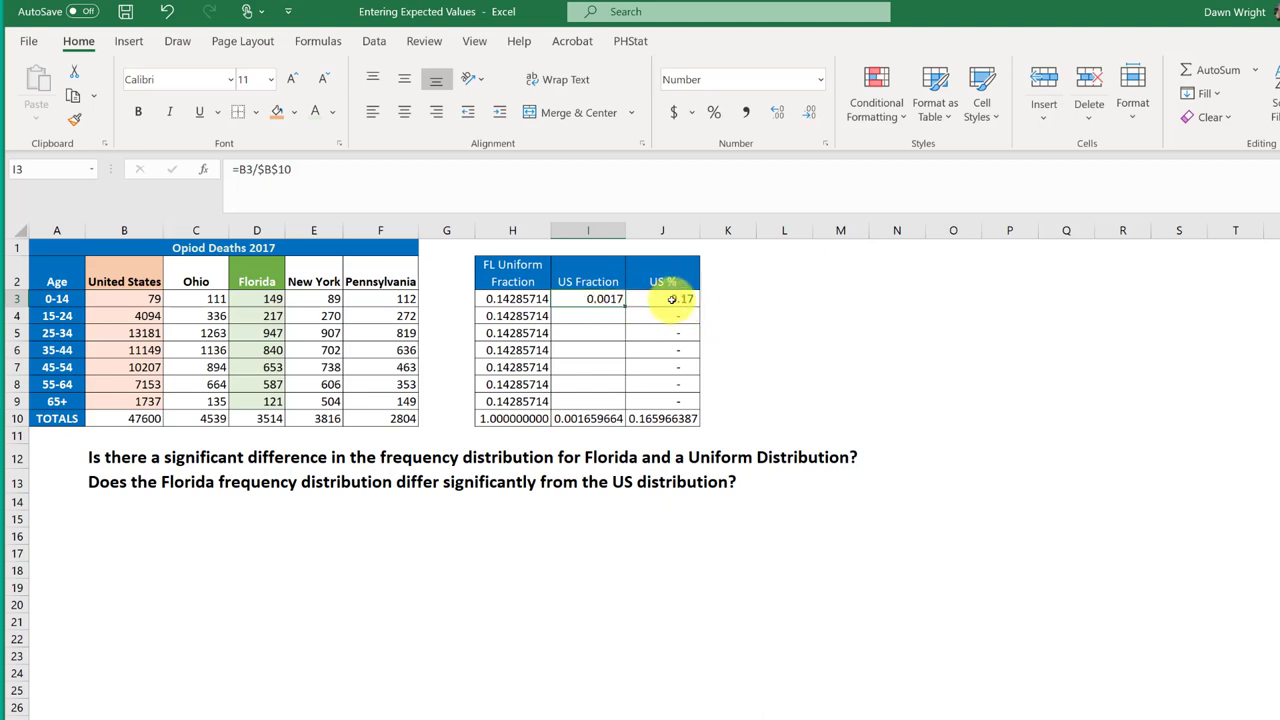
pyautogui.moveTo(623, 308); pyautogui.dragTo(612, 413)
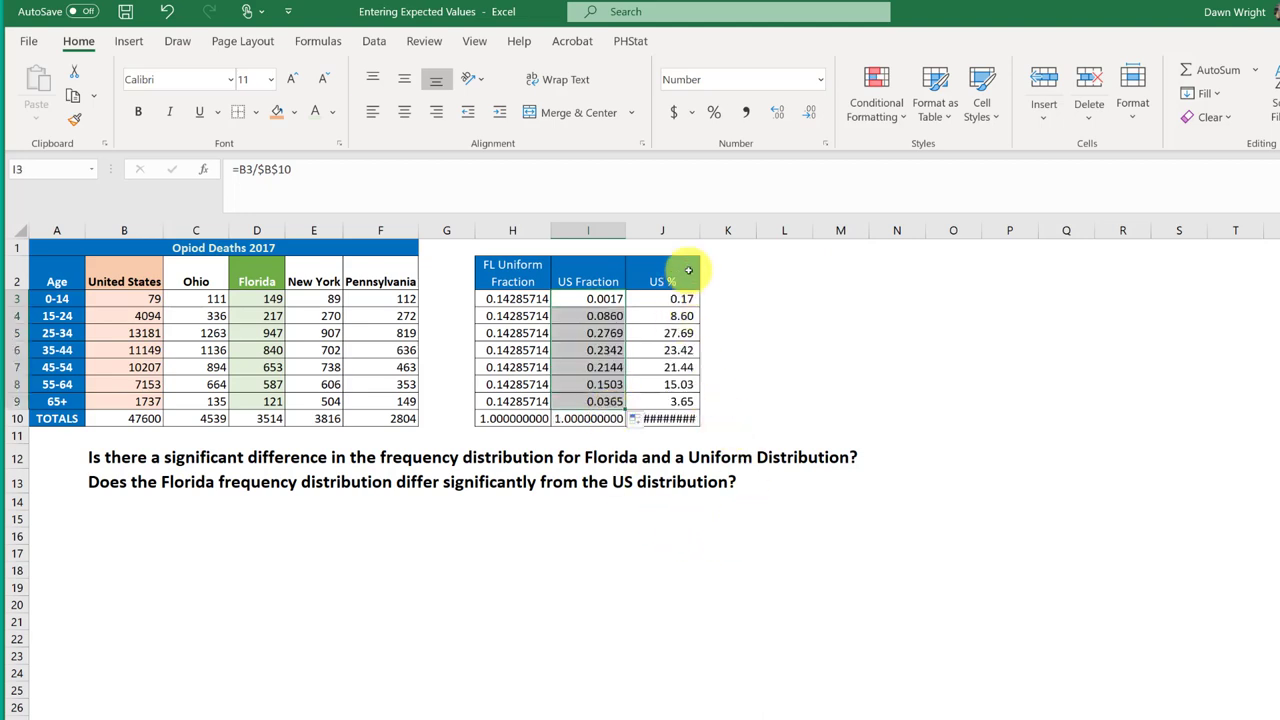
pyautogui.doubleClick(699, 230)
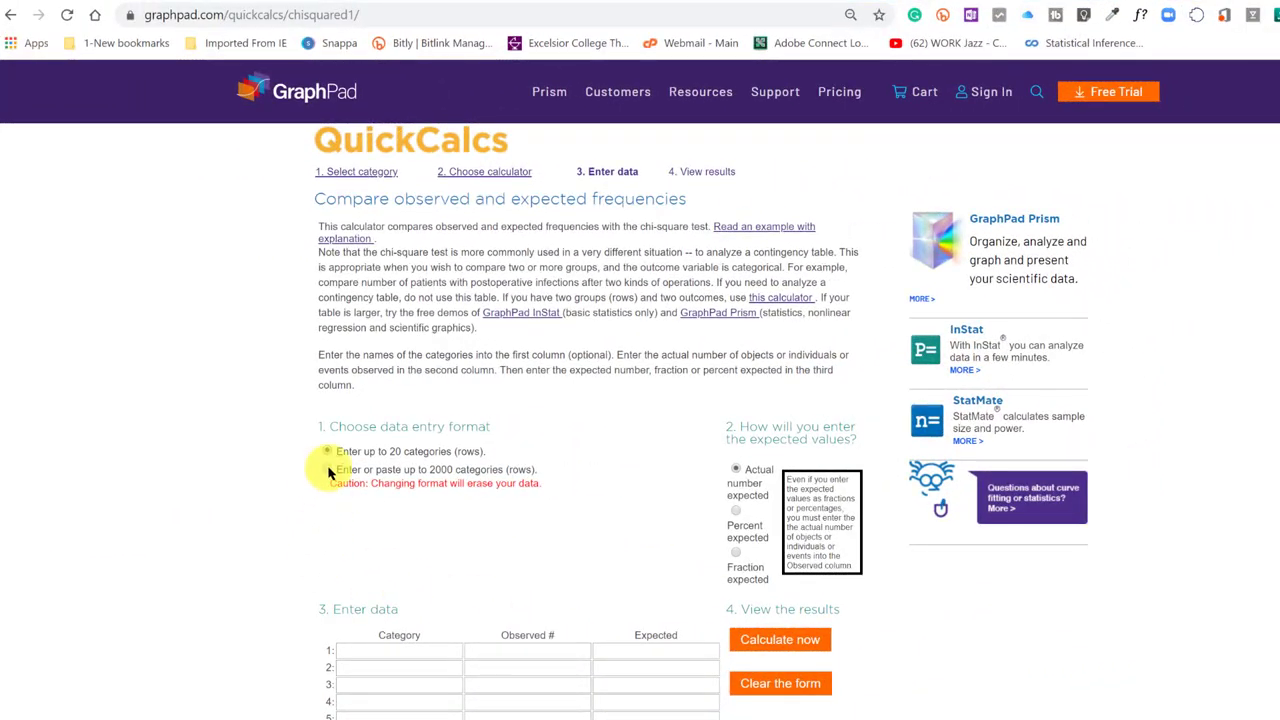
# Step: Set GraphPad's data entry format to up to 2000 categories and paste the age groups from Excel cells A3:A9 into Category
pyautogui.scroll(-3, 305, 448)
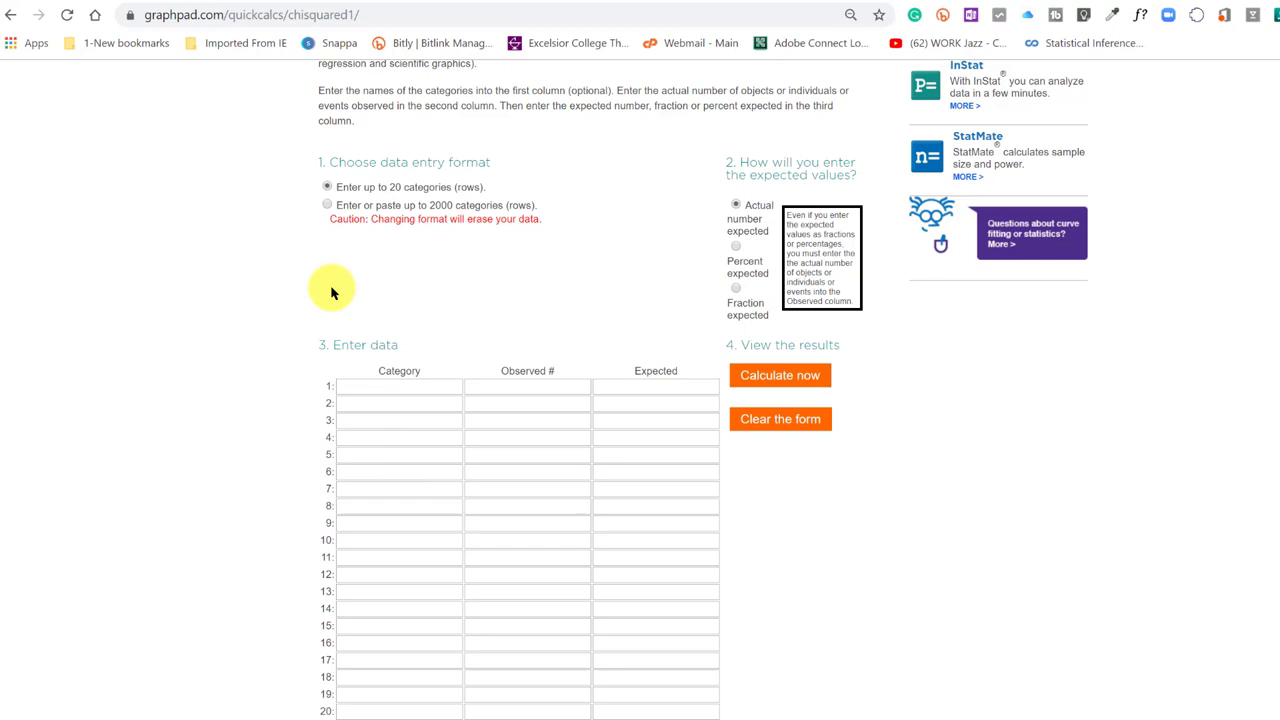
pyautogui.click(329, 207)
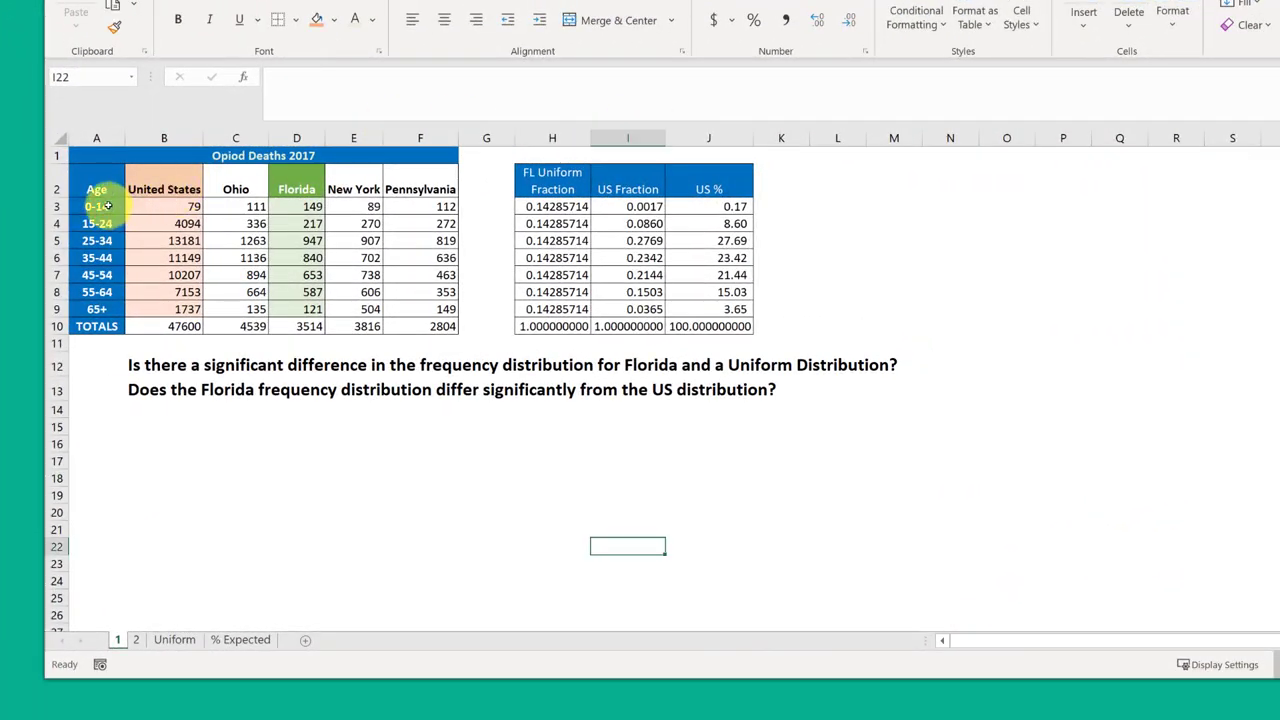
pyautogui.moveTo(105, 206); pyautogui.dragTo(106, 311)
pyautogui.rightClick(112, 207)
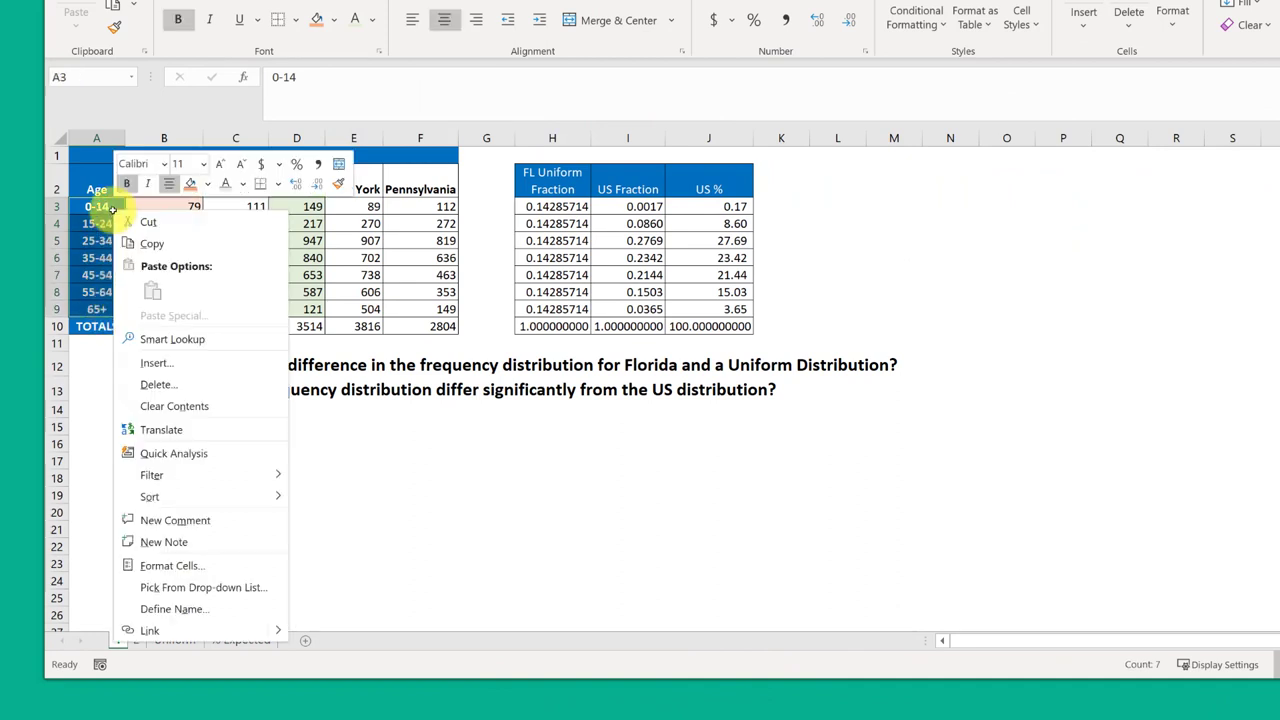
pyautogui.click(150, 243)
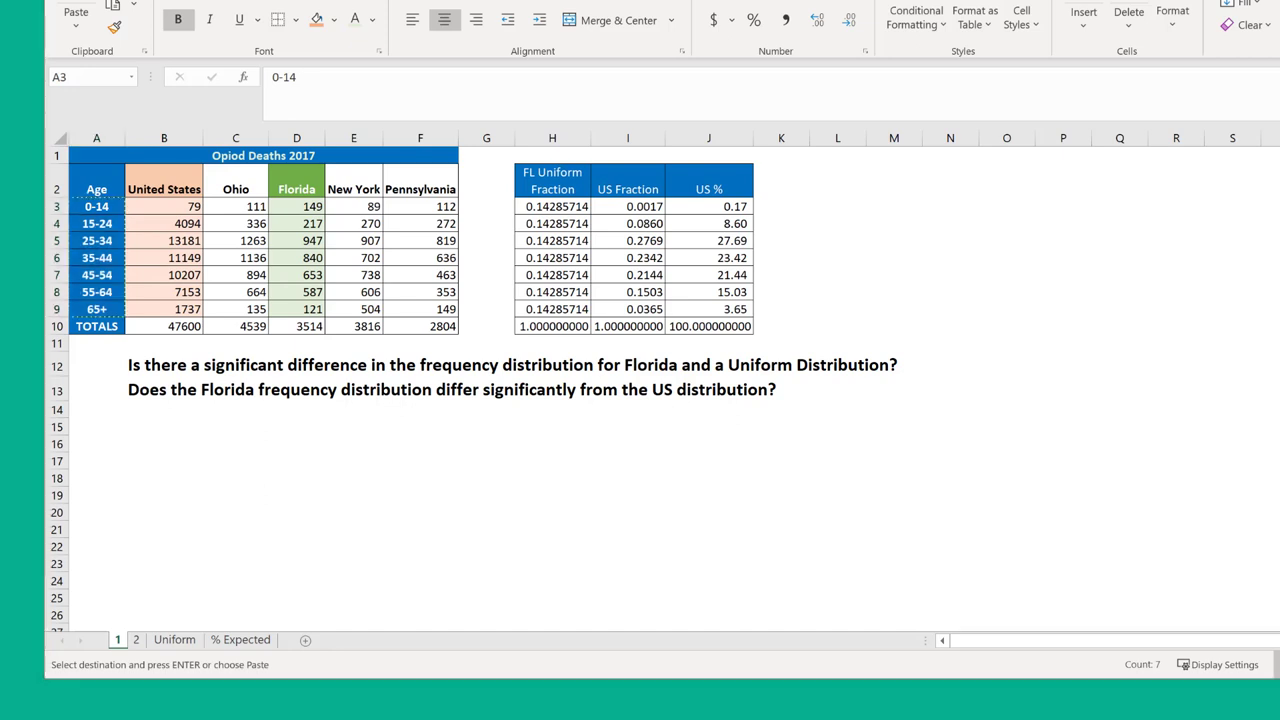
pyautogui.hotkey('alt', 'Tab')
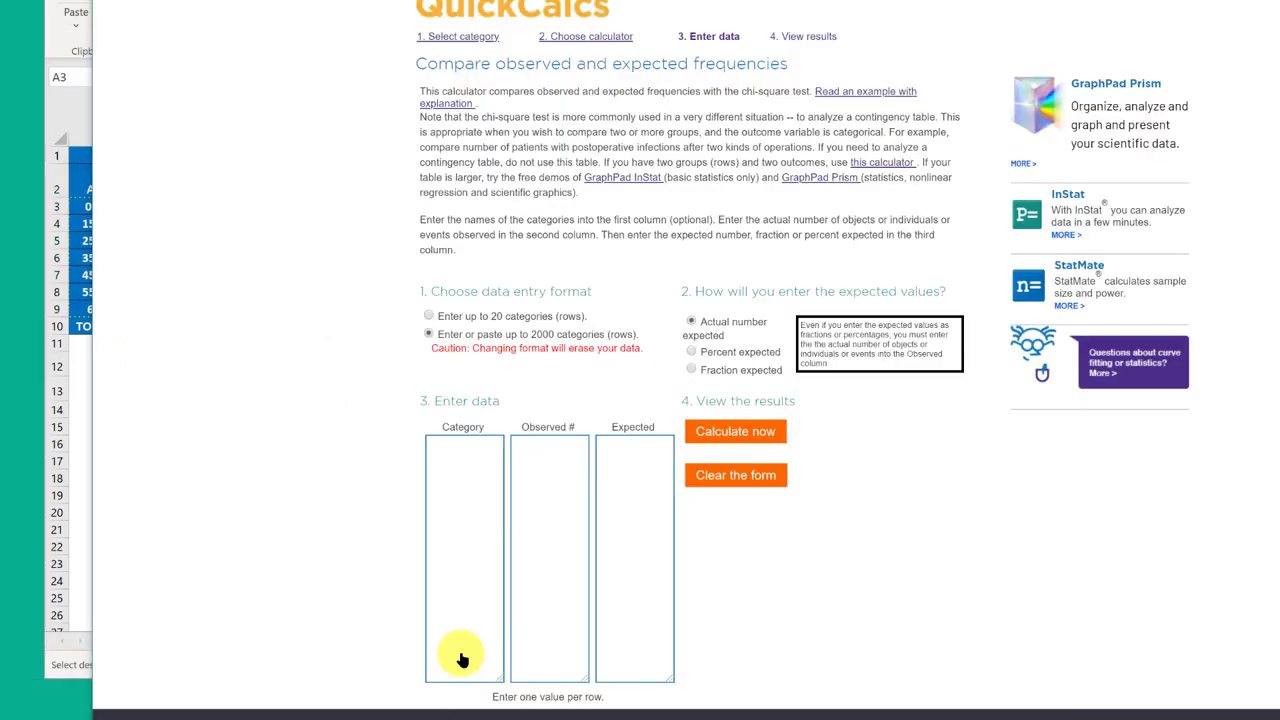
pyautogui.click(447, 446)
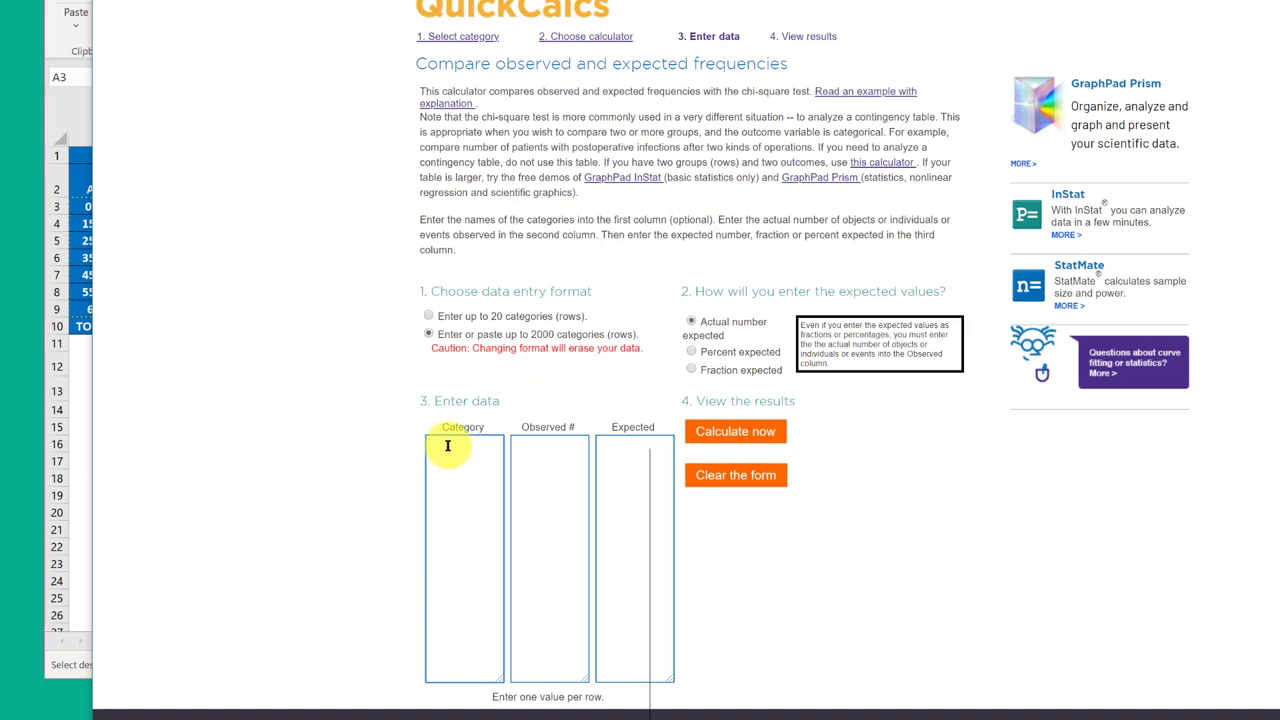
pyautogui.rightClick(448, 445)
pyautogui.click(505, 585)
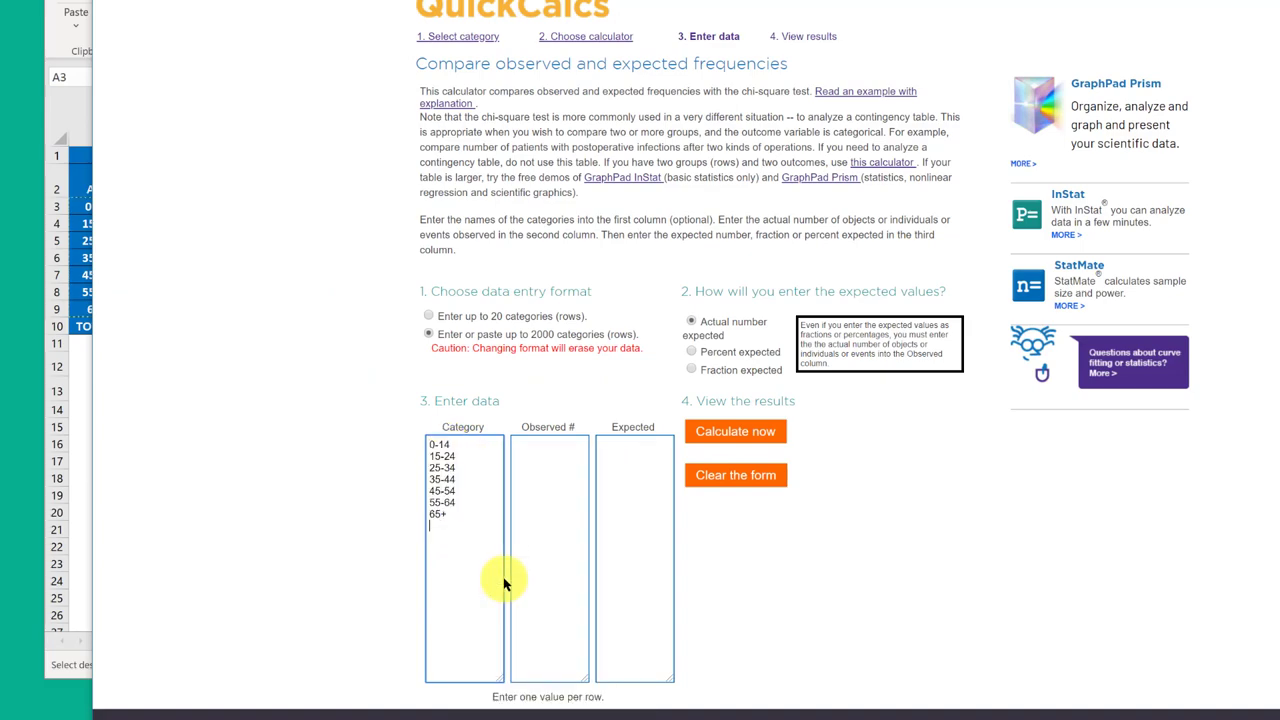
# Step: Copy the Florida counts from Excel cells D3:D9 into the Observed # column of the GraphPad calculator
pyautogui.click(72, 114)
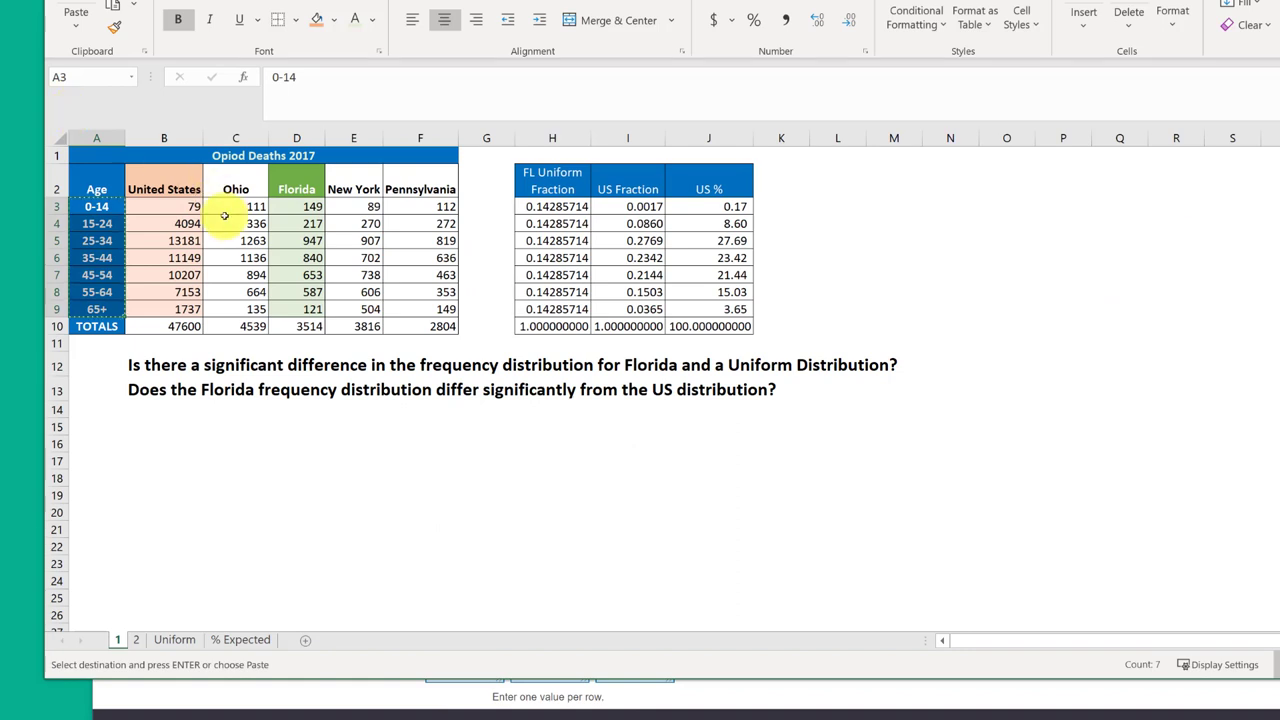
pyautogui.moveTo(289, 207); pyautogui.dragTo(289, 310)
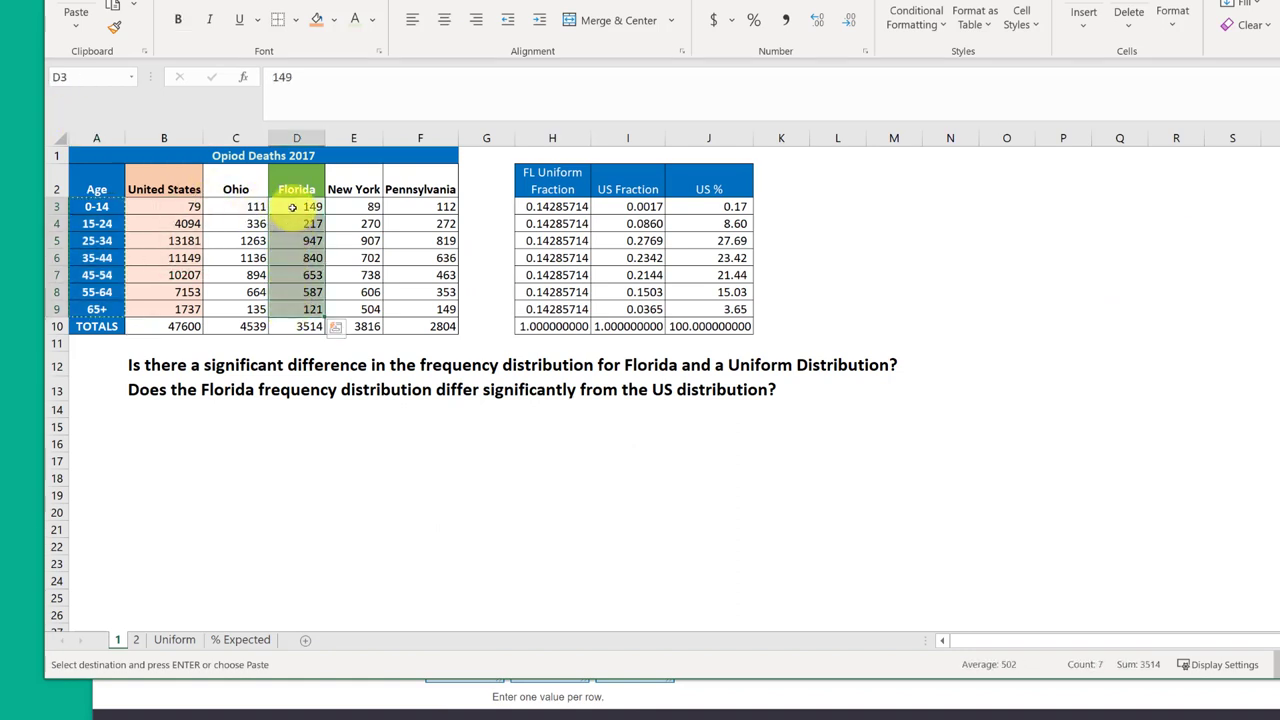
pyautogui.rightClick(293, 212)
pyautogui.click(325, 241)
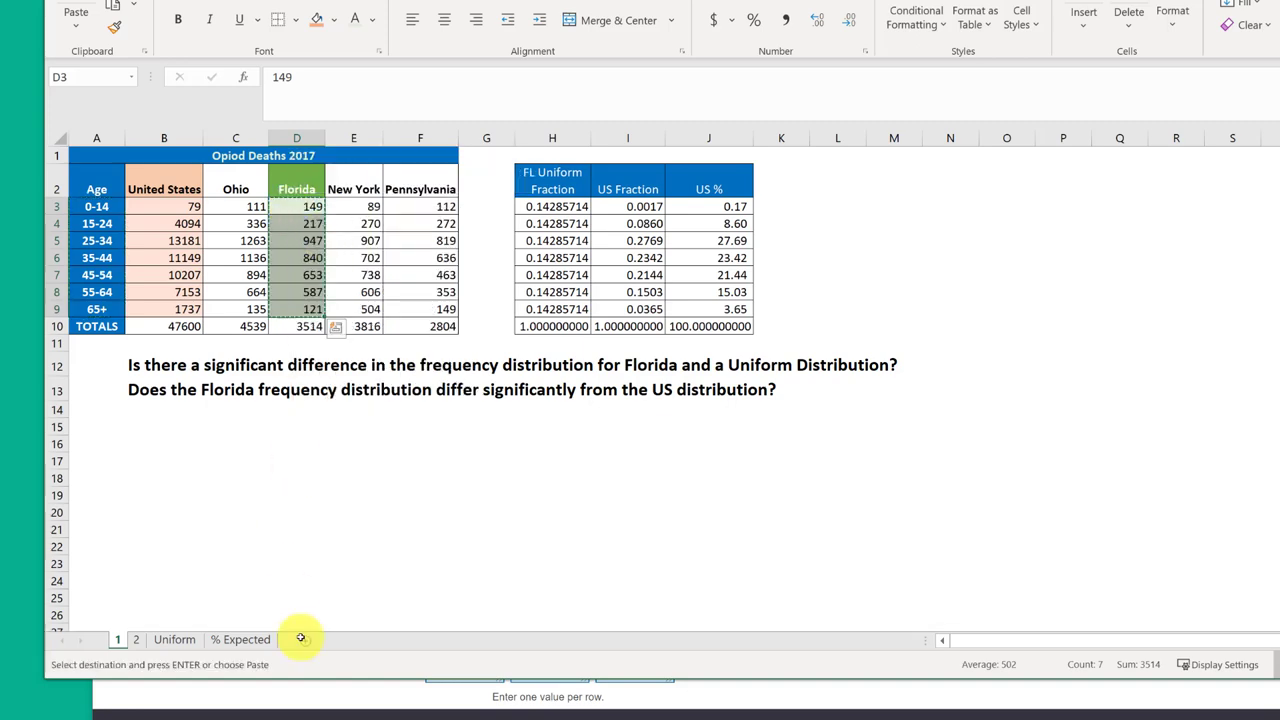
pyautogui.click(310, 692)
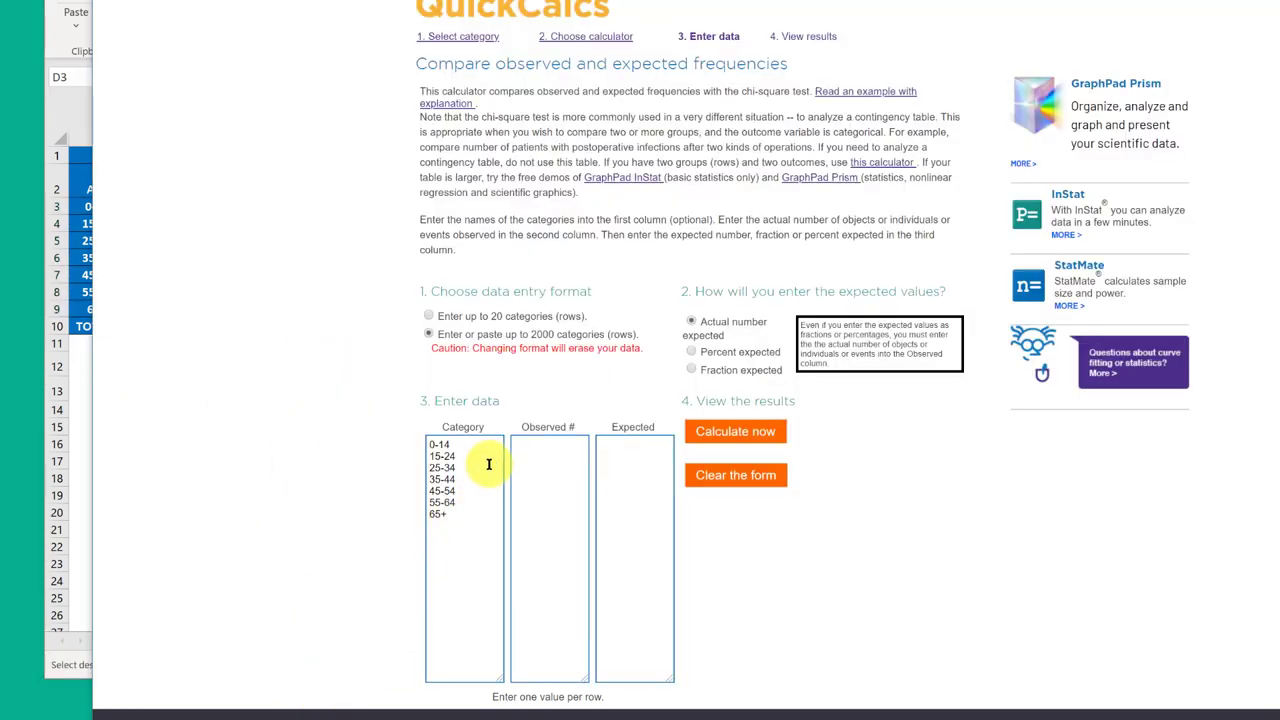
pyautogui.click(516, 446)
pyautogui.rightClick(516, 446)
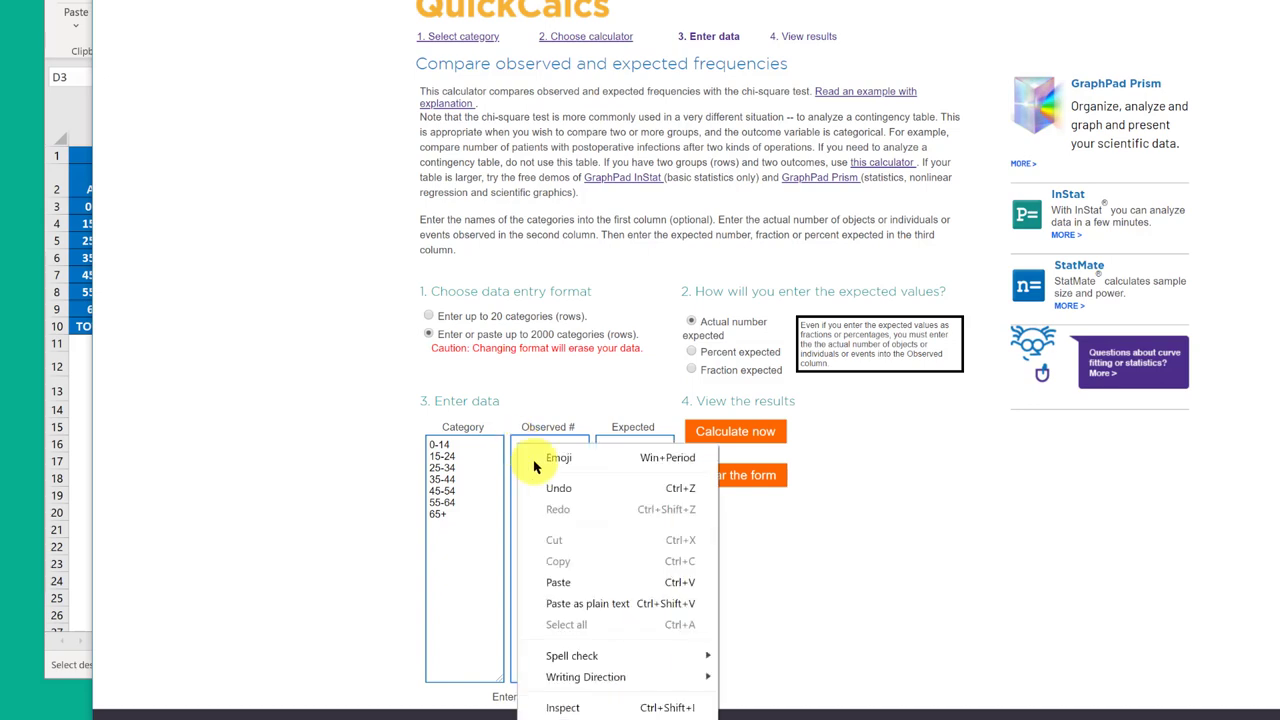
pyautogui.click(576, 576)
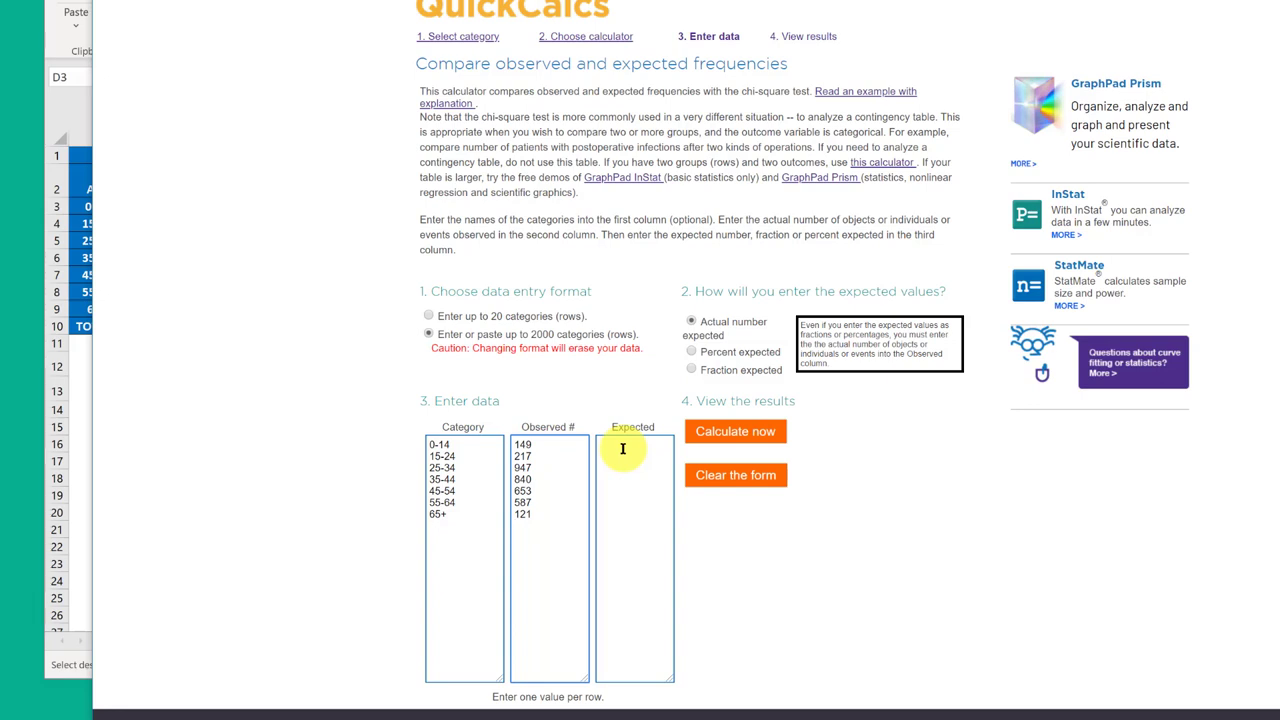
# Step: Choose Fraction expected, paste the uniform fractions from Excel cells H3:H9 into Expected, and calculate the chi-square test
pyautogui.click(692, 370)
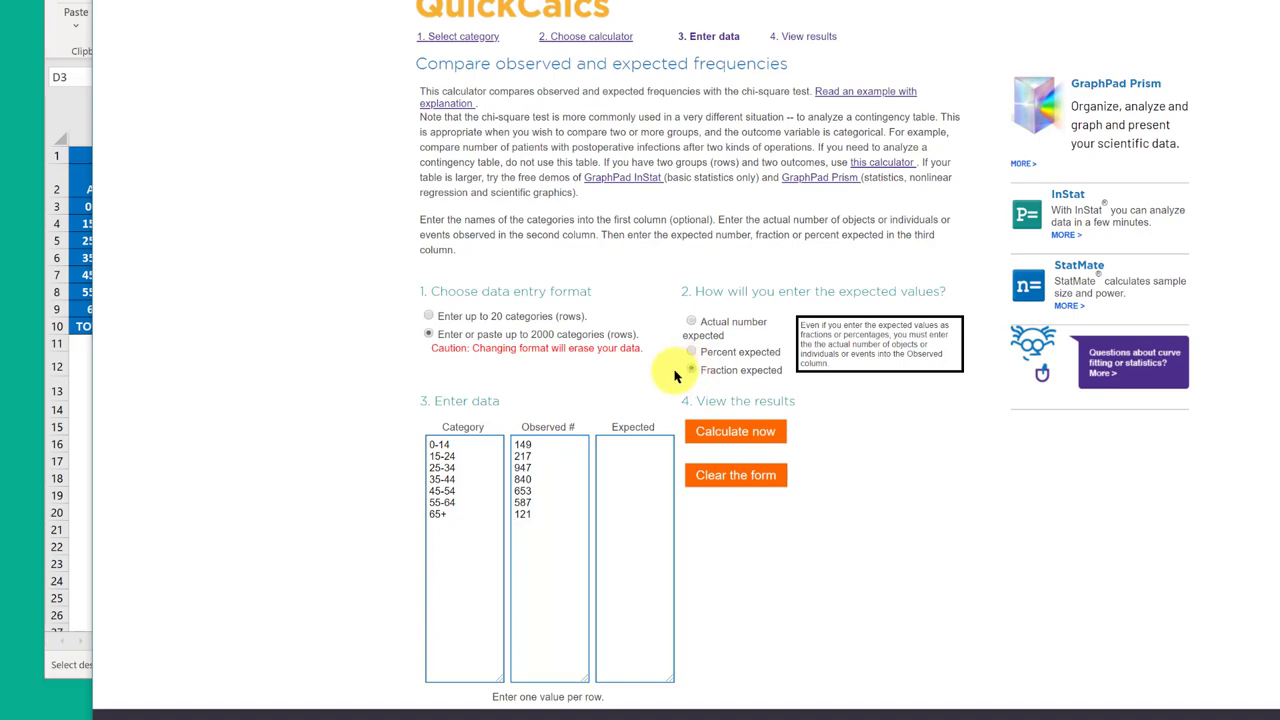
pyautogui.click(86, 374)
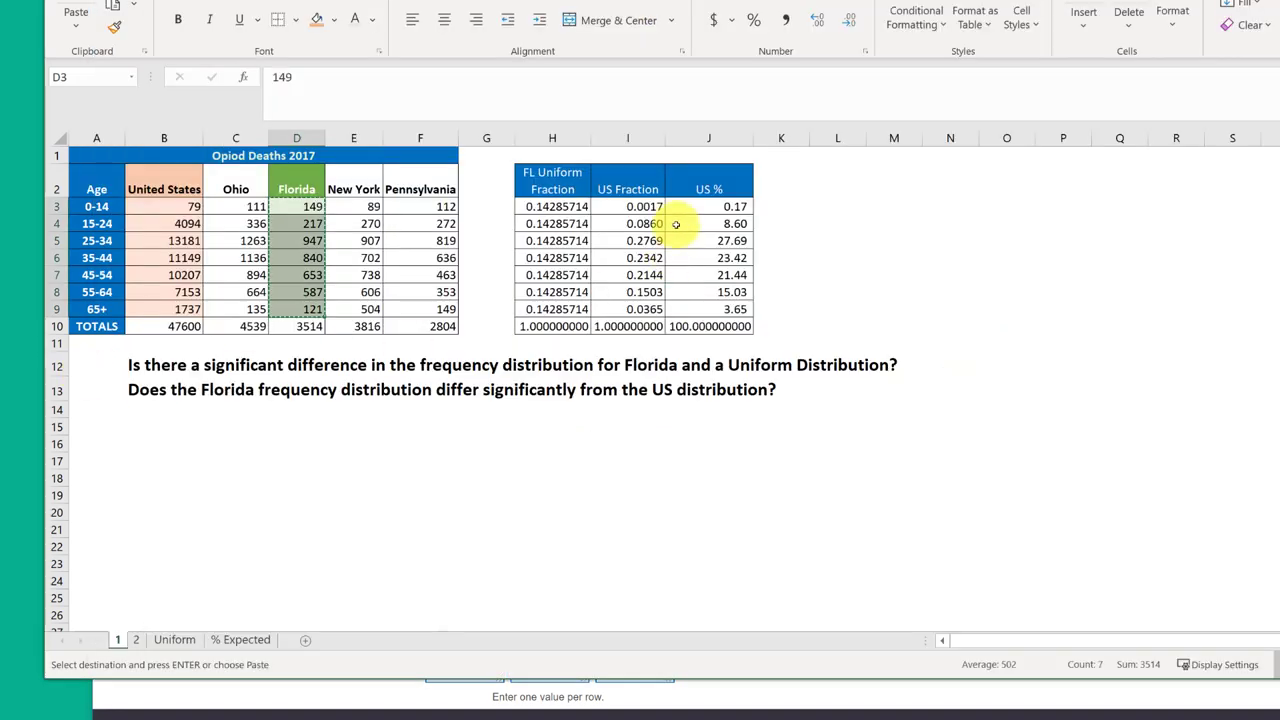
pyautogui.moveTo(557, 207); pyautogui.dragTo(557, 310)
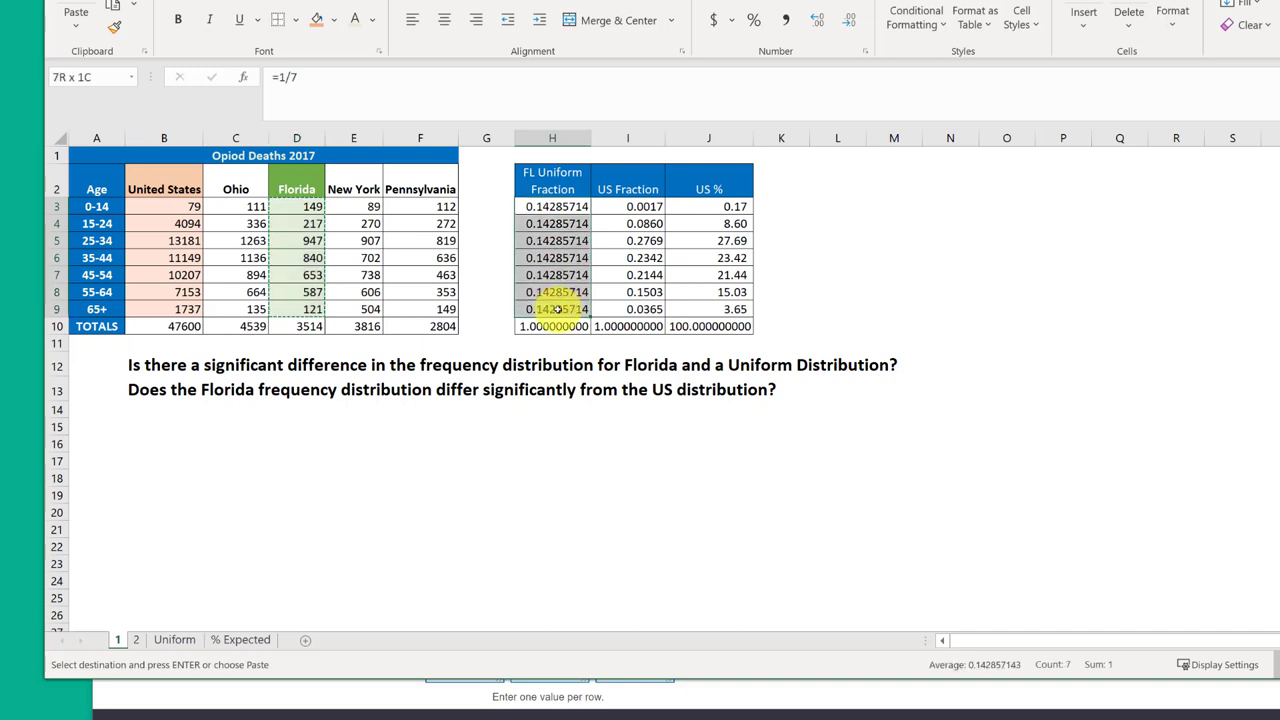
pyautogui.rightClick(545, 207)
pyautogui.click(330, 544)
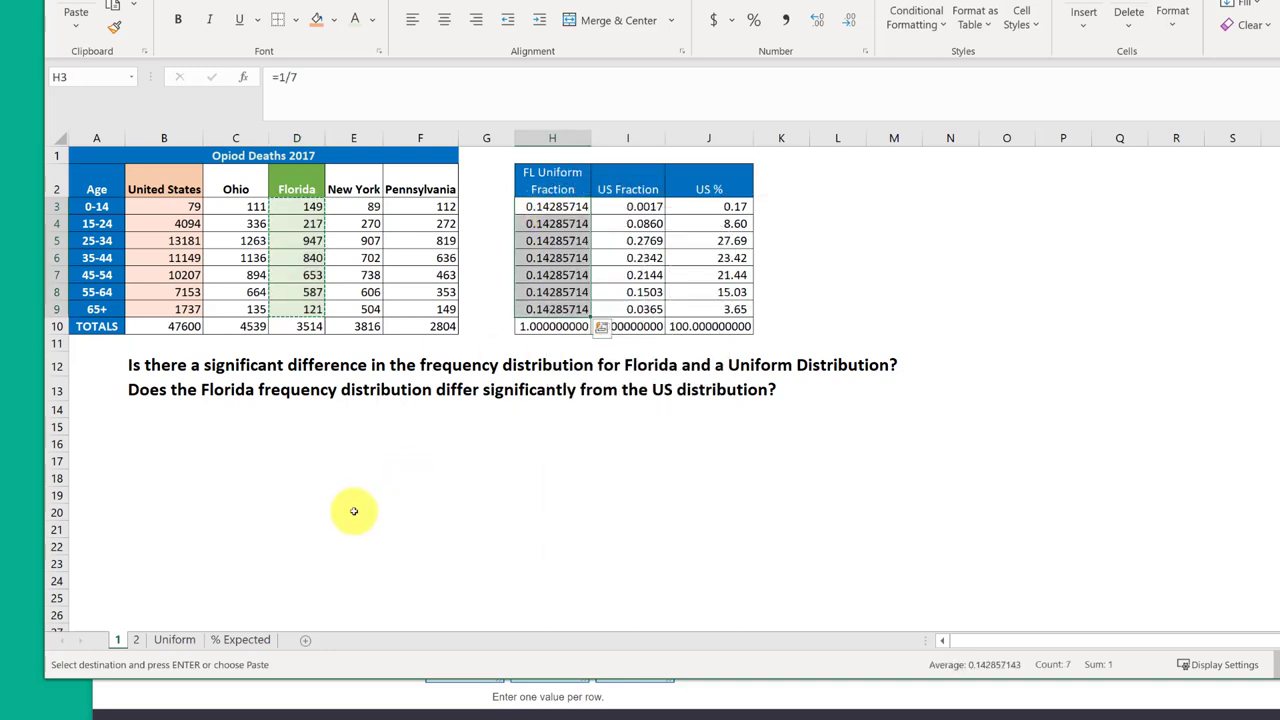
pyautogui.click(363, 701)
pyautogui.click(600, 437)
pyautogui.rightClick(600, 437)
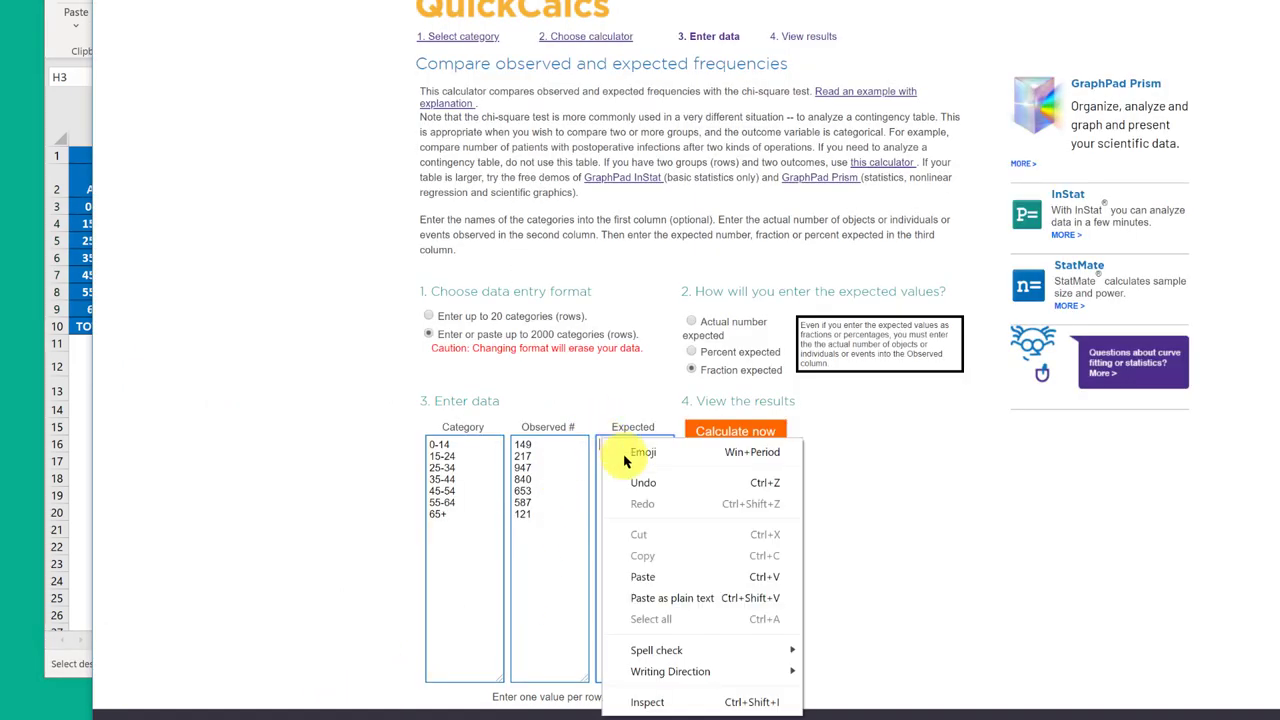
pyautogui.click(649, 576)
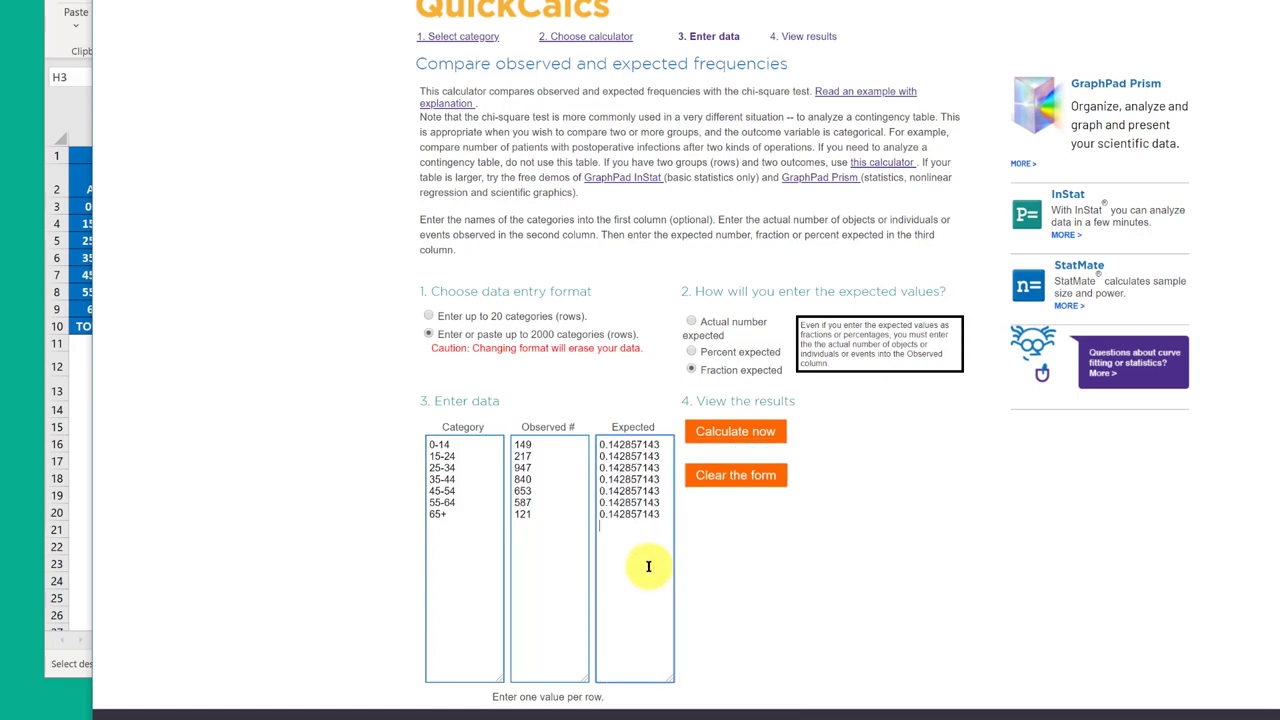
pyautogui.click(742, 436)
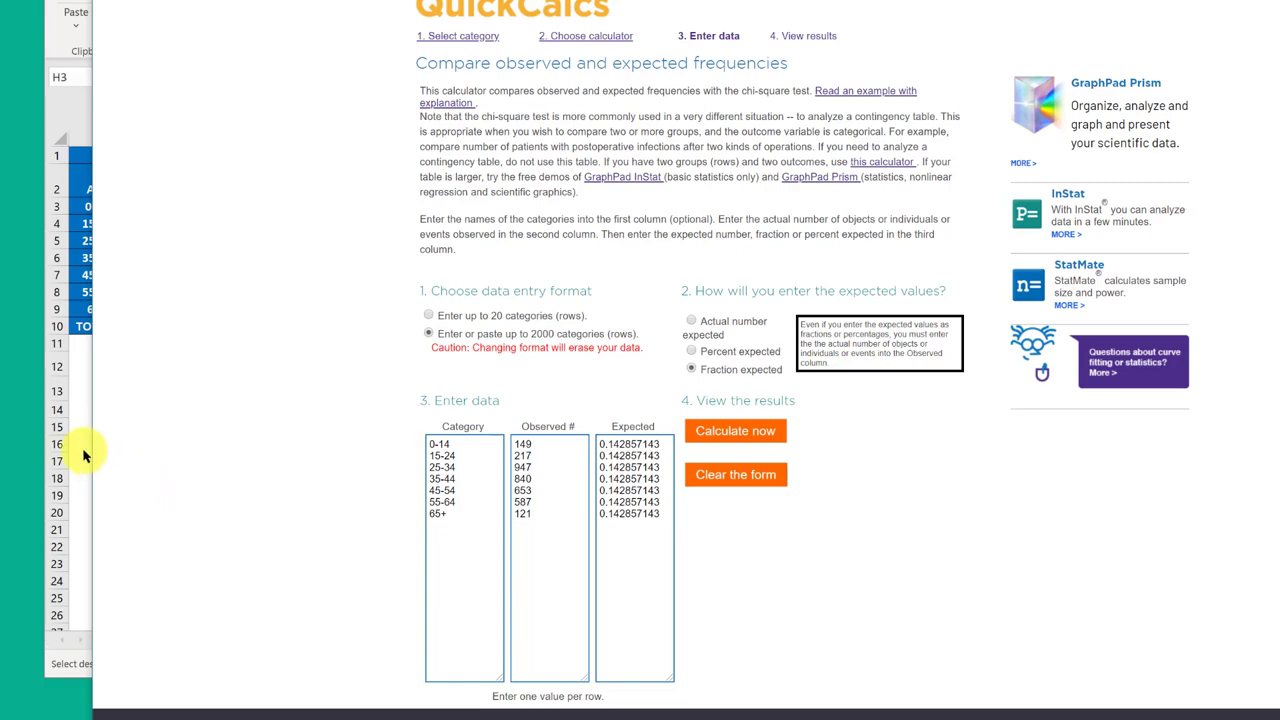
# Step: Replace the Expected values in the GraphPad calculator with the US fractions from Excel cells I3:I9 and calculate the chi-square test
pyautogui.click(83, 455)
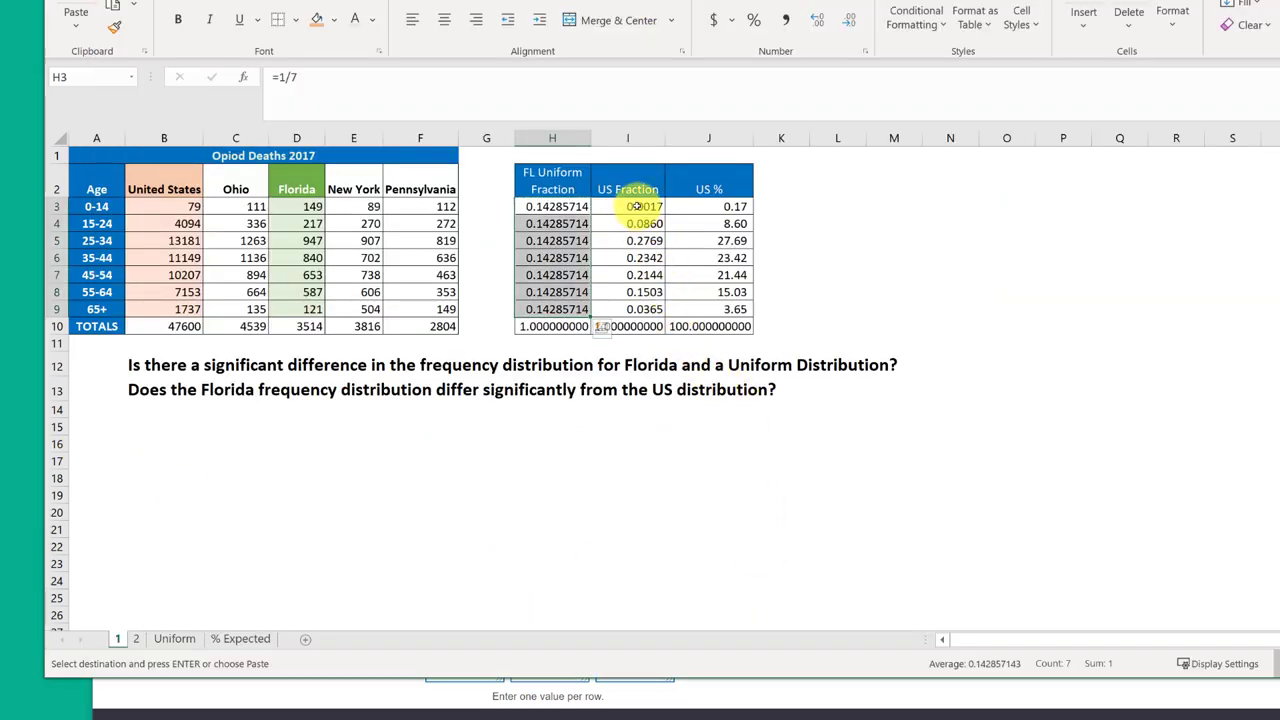
pyautogui.moveTo(637, 206); pyautogui.dragTo(640, 308)
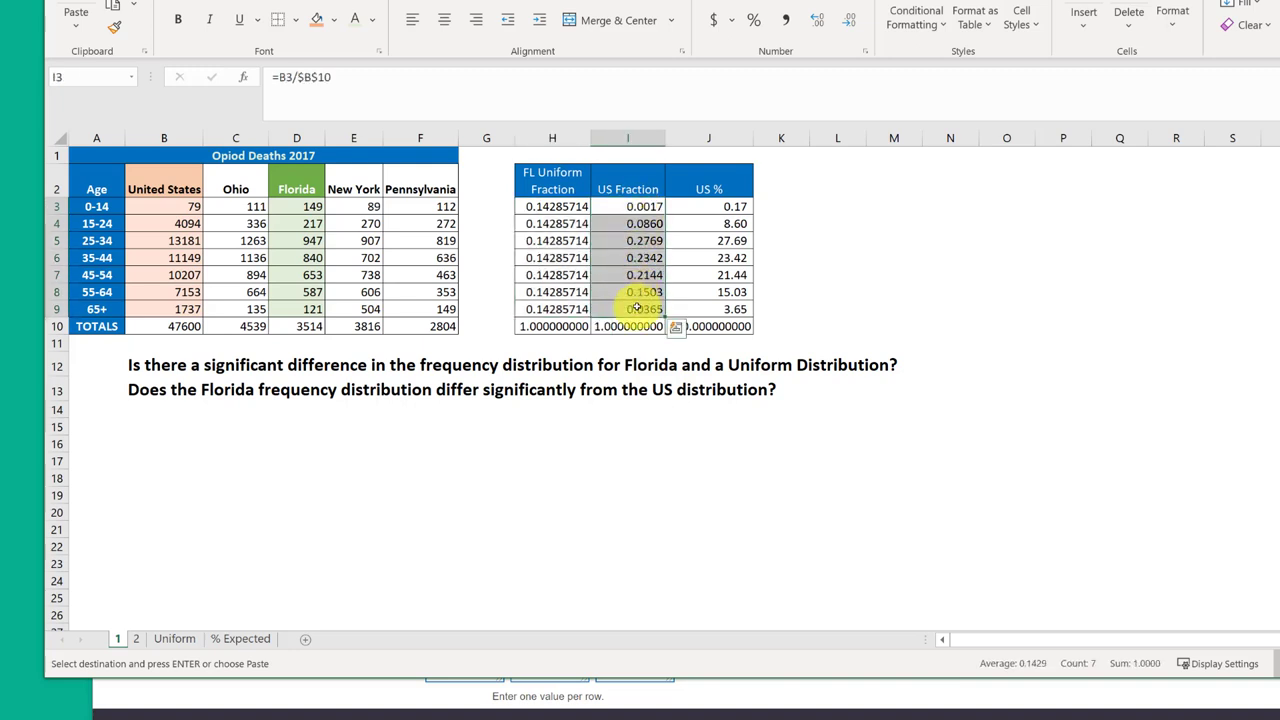
pyautogui.rightClick(620, 206)
pyautogui.click(660, 240)
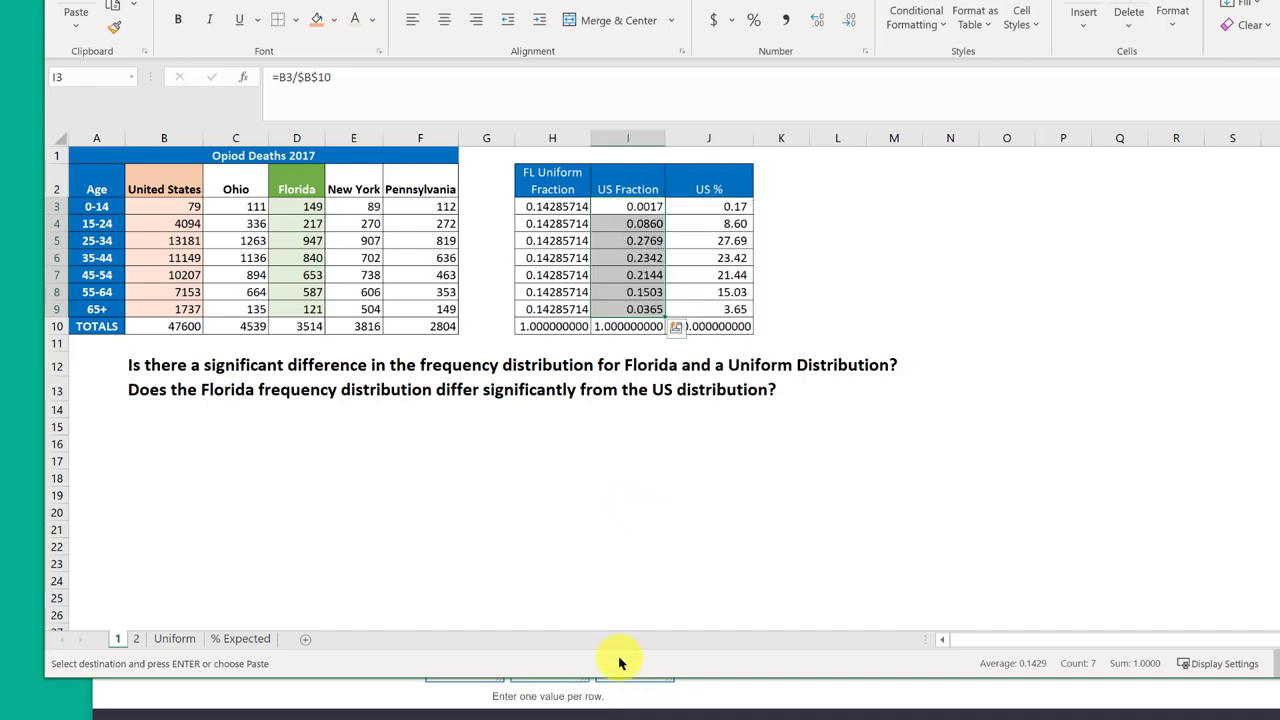
pyautogui.click(620, 688)
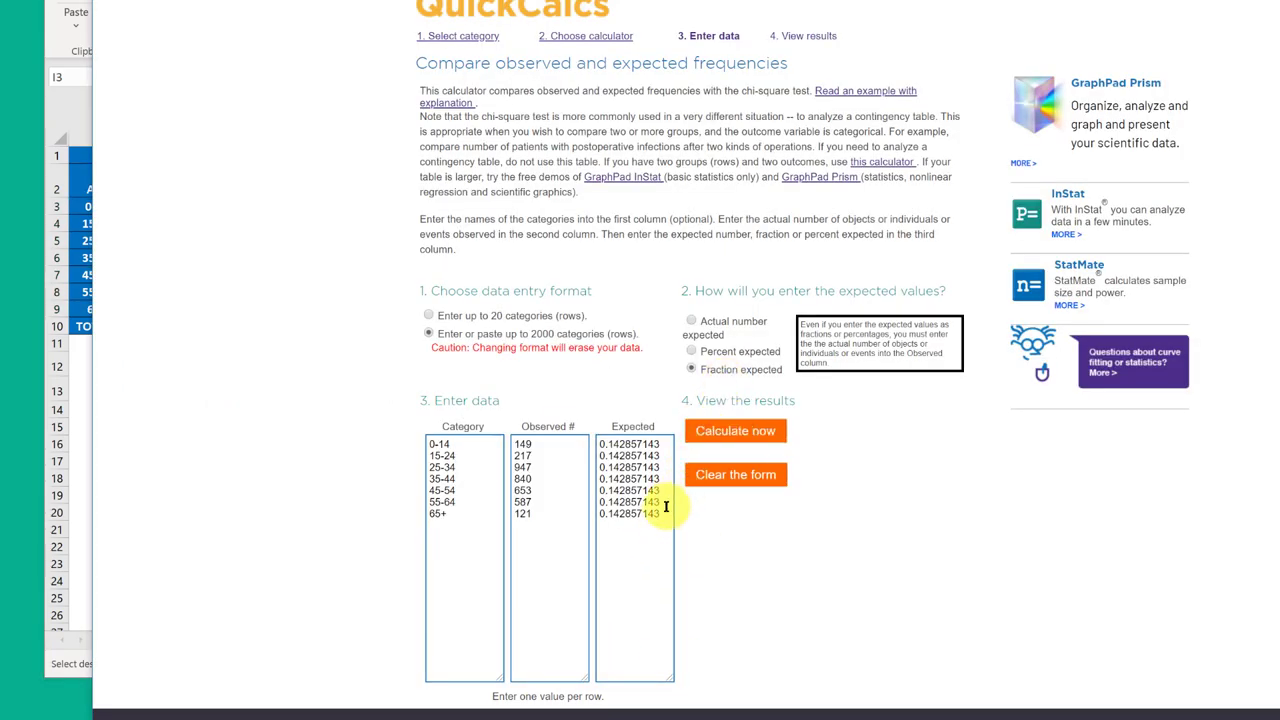
pyautogui.moveTo(664, 510); pyautogui.dragTo(585, 436)
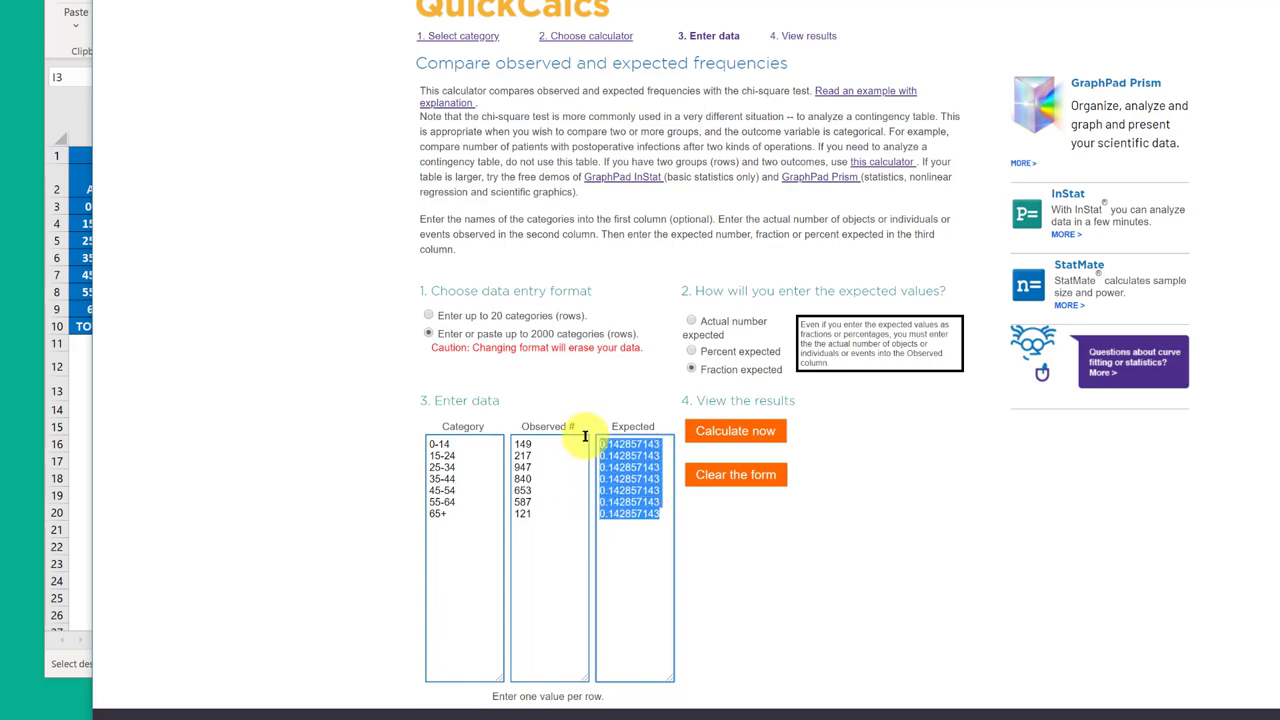
pyautogui.hotkey('ctrl', 'v')
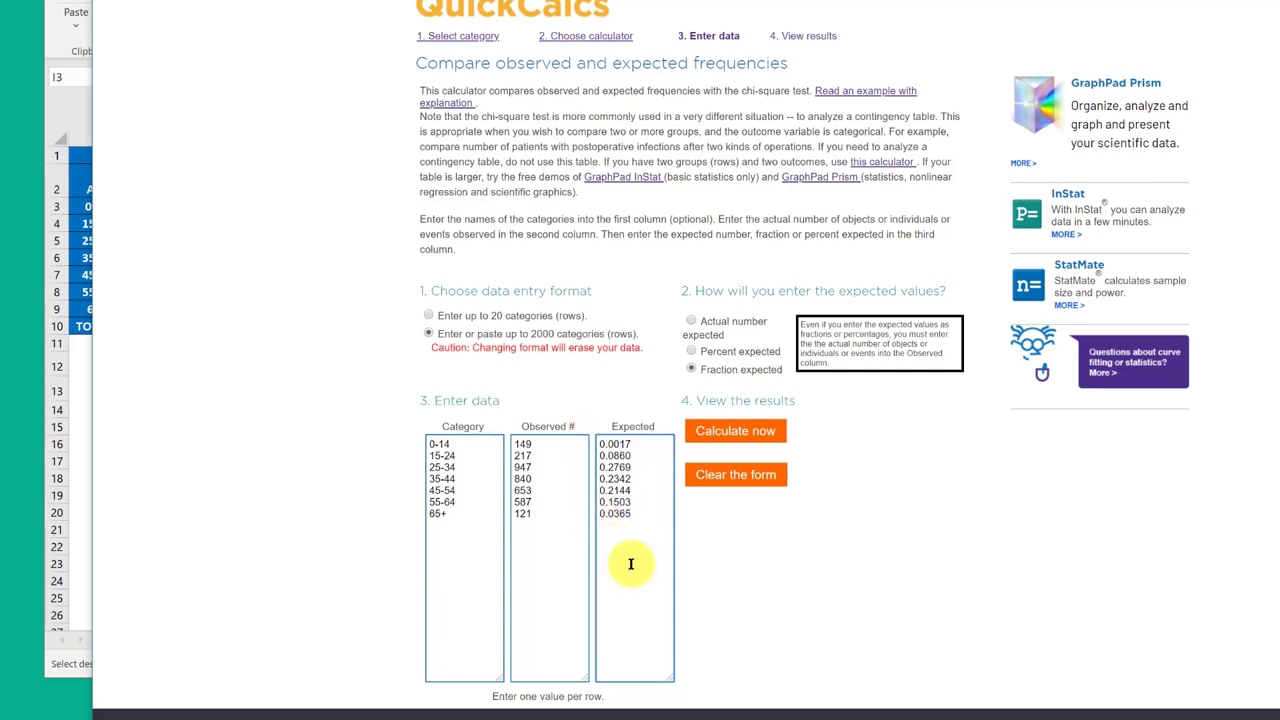
pyautogui.click(729, 440)
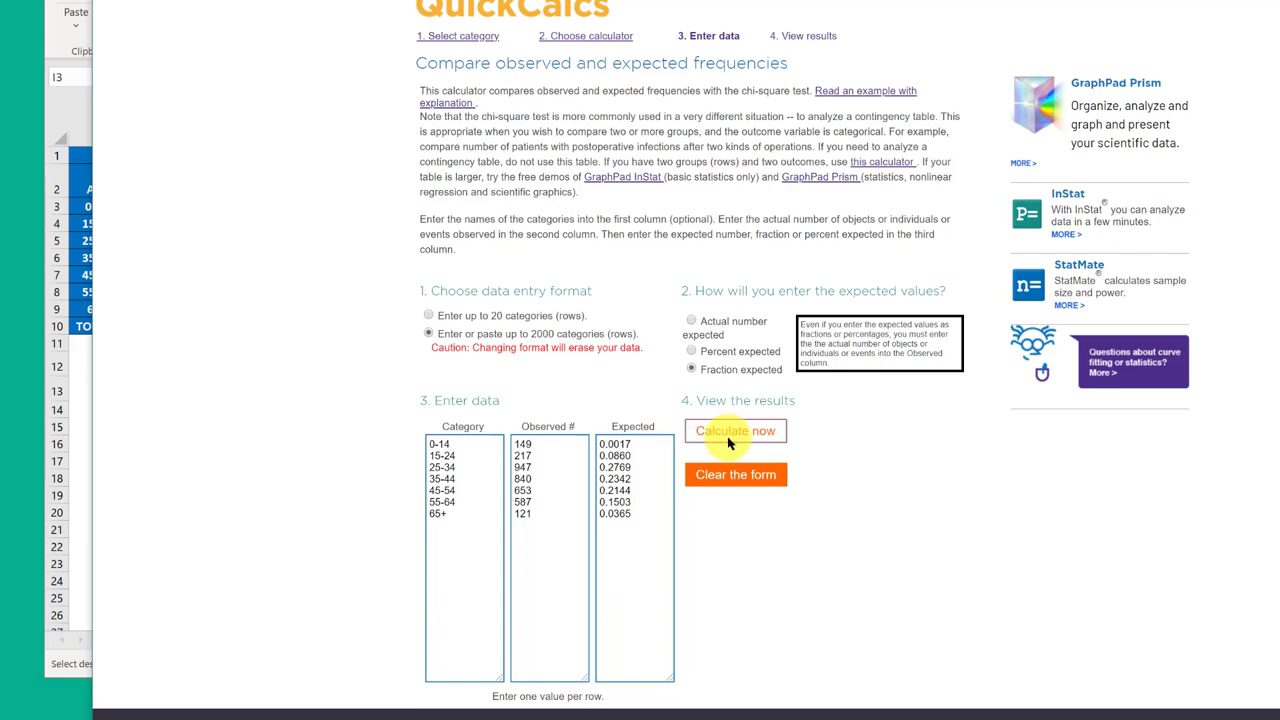